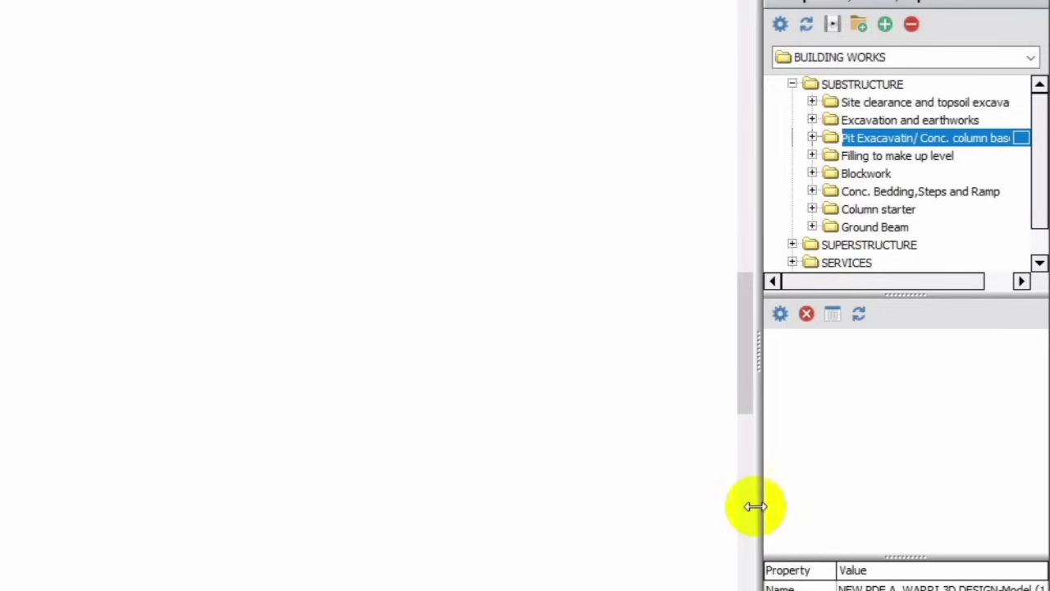
Expand the Site clearance and topsoil excavation folder and select its SITE CLEARANCE item.
click(895, 162)
click(812, 105)
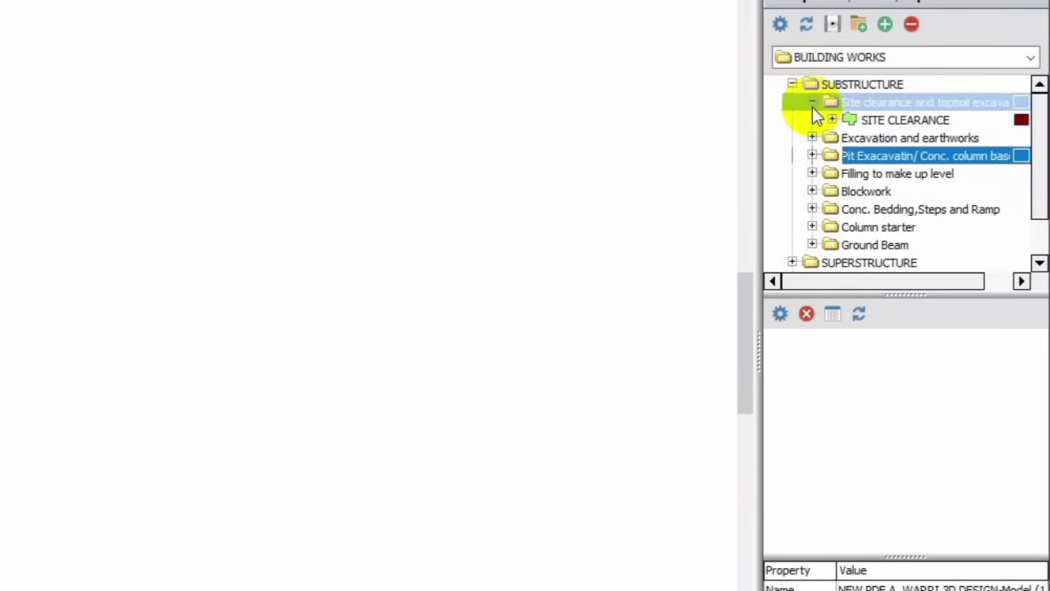
click(810, 119)
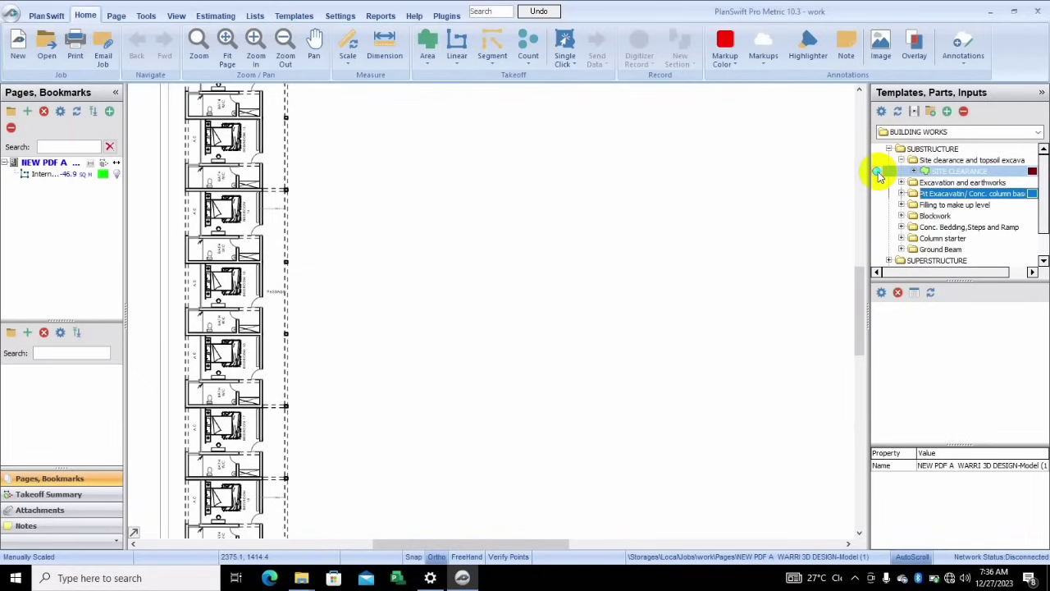
Open the SITE CLEARANCE properties, accept them to begin area recording, and zoom out.
double_click(878, 172)
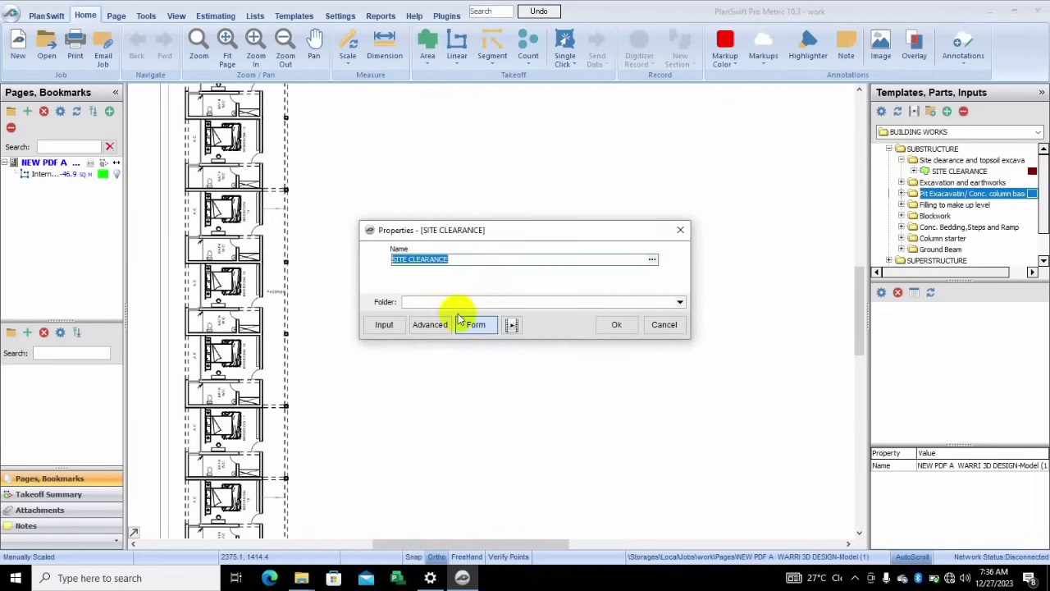
click(616, 325)
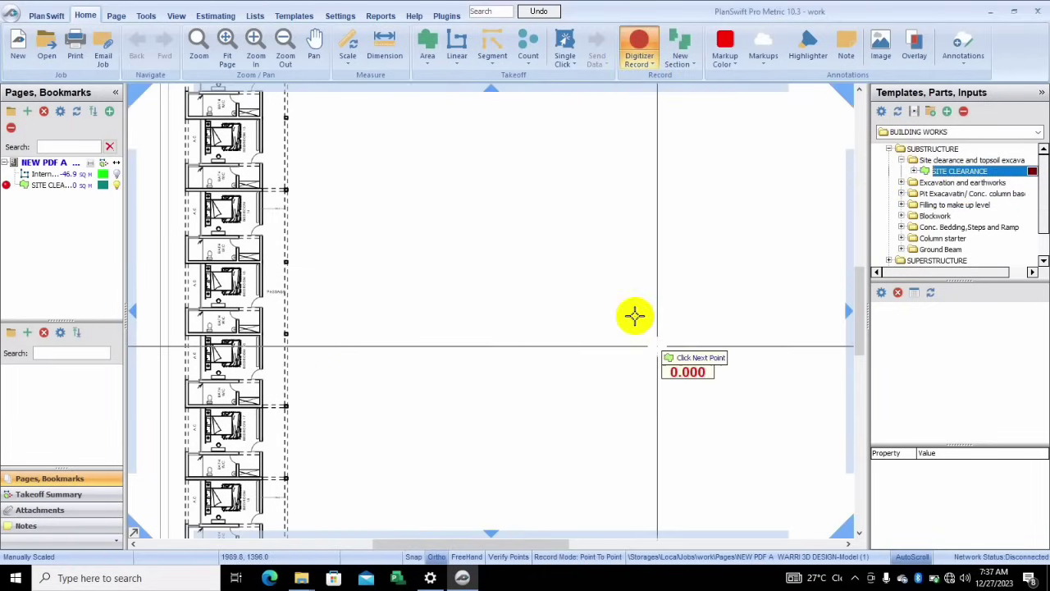
click(285, 55)
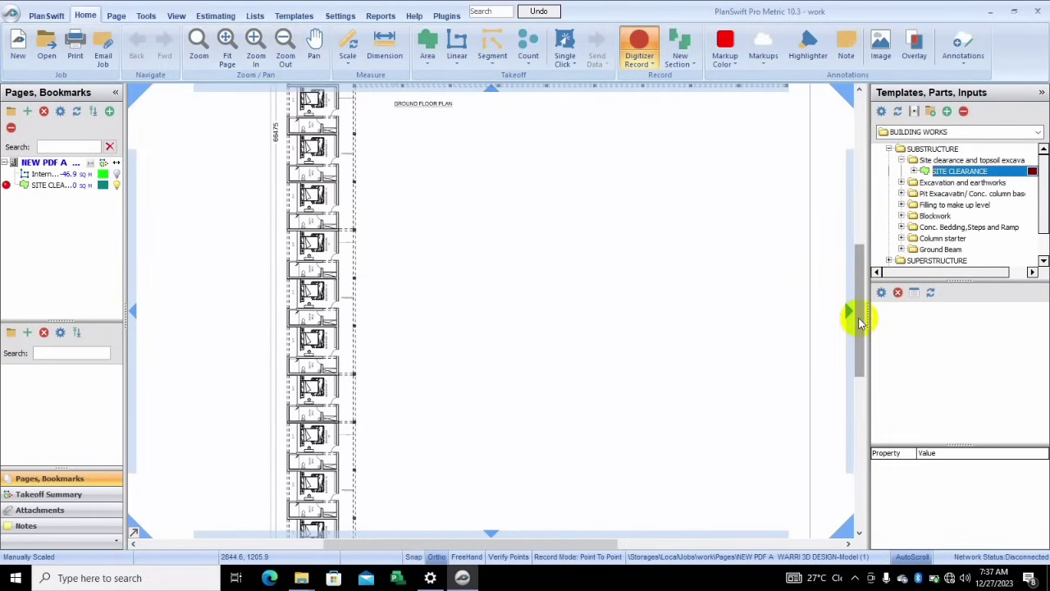
Place two trial points along the plan's lower edge, then discard them.
drag(856, 317, 846, 386)
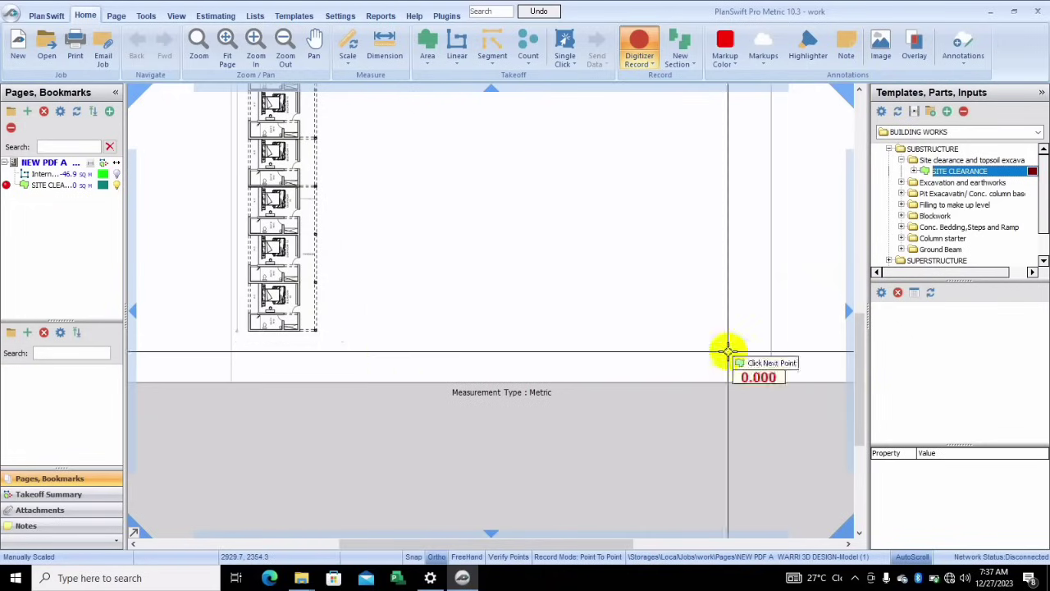
click(315, 329)
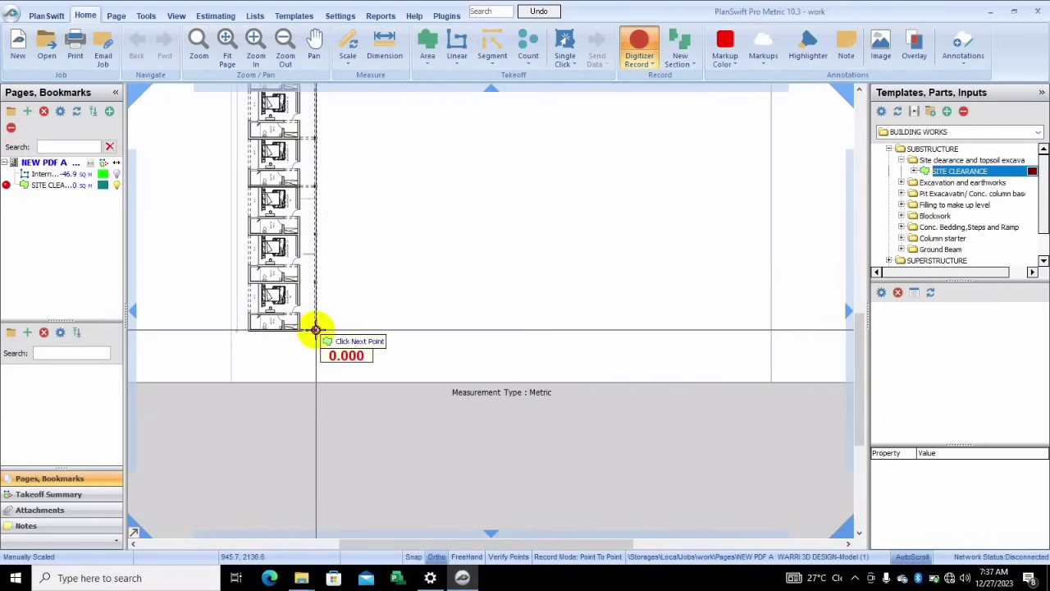
click(248, 330)
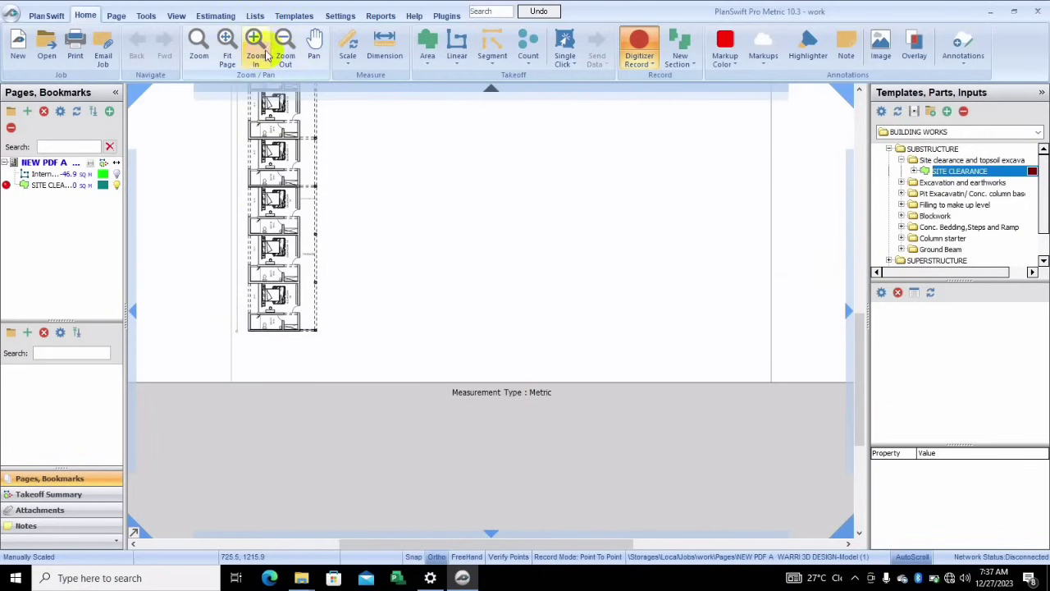
key(Escape)
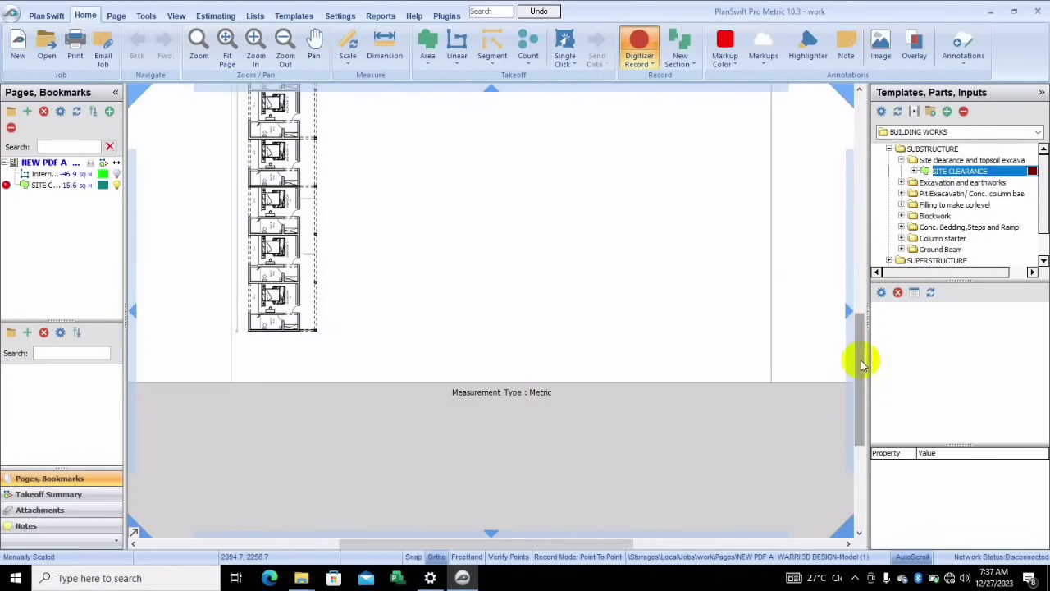
Trace the L-shaped footprint's corners as the SITE CLEARANCE area, totalling 972.5 sq m.
drag(862, 361, 873, 241)
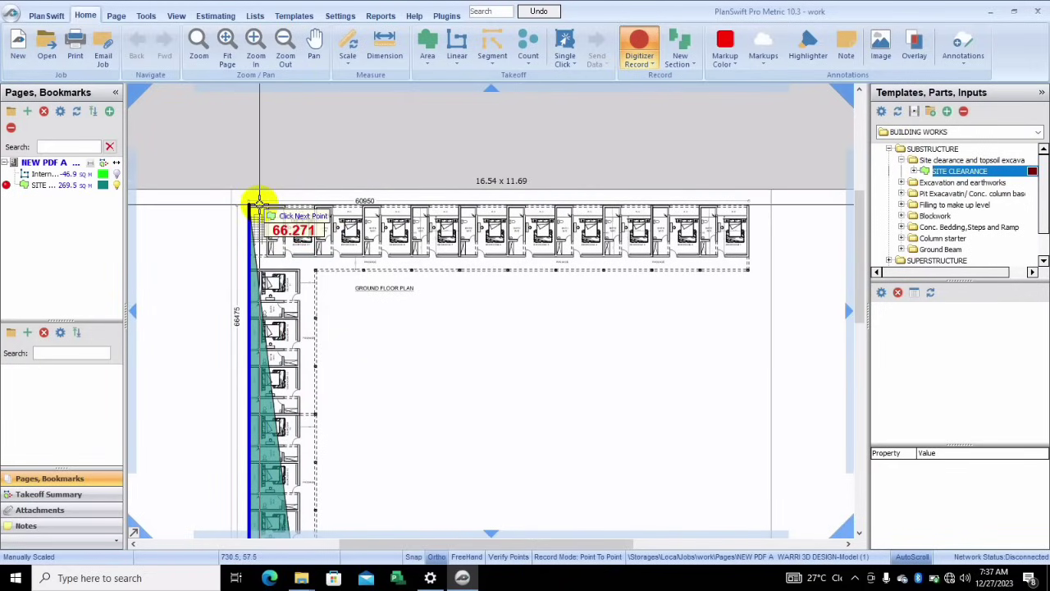
click(260, 201)
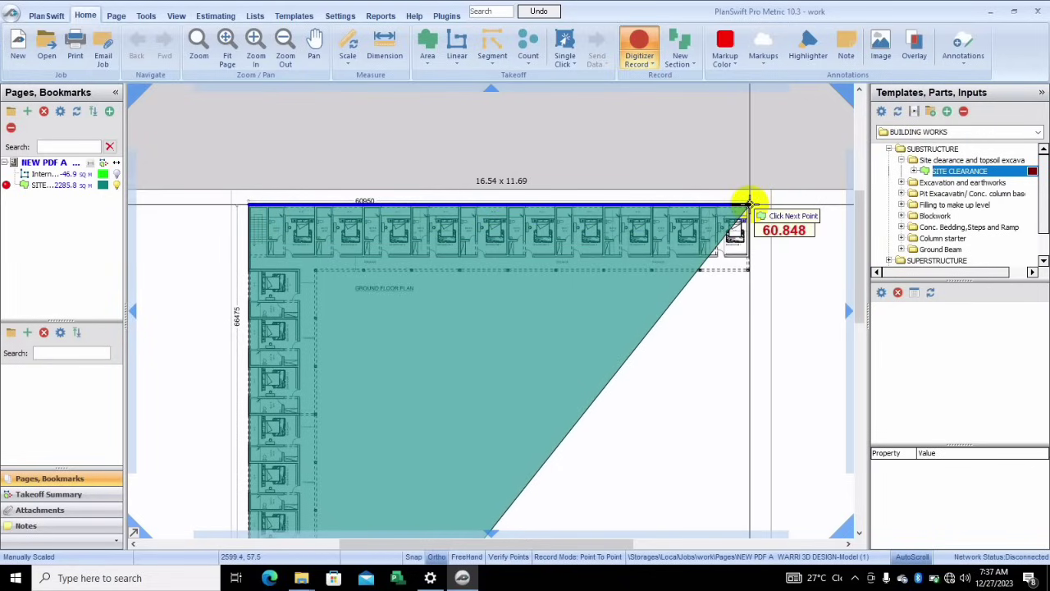
click(749, 201)
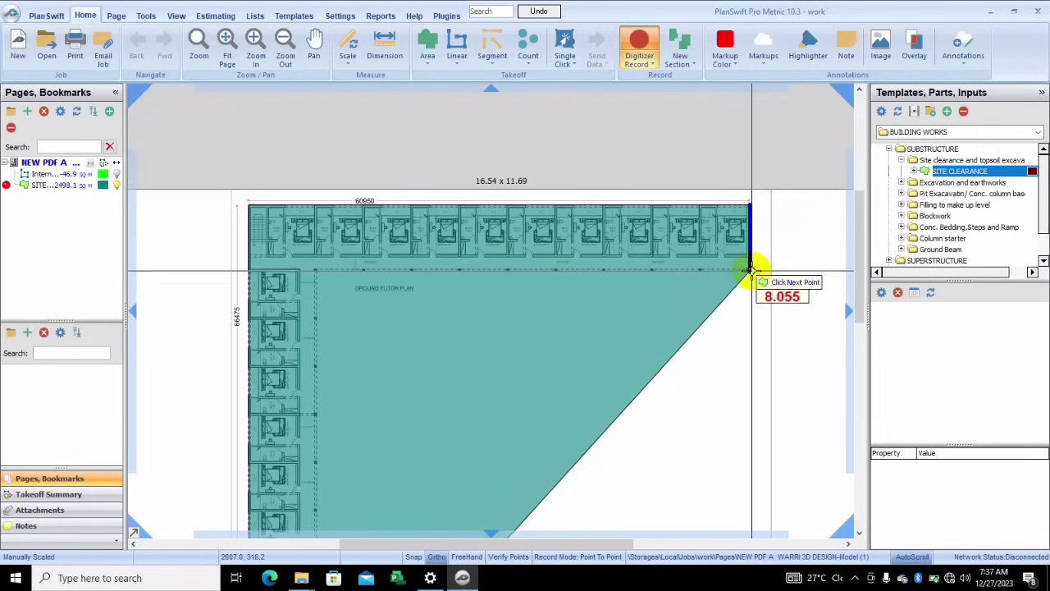
click(748, 270)
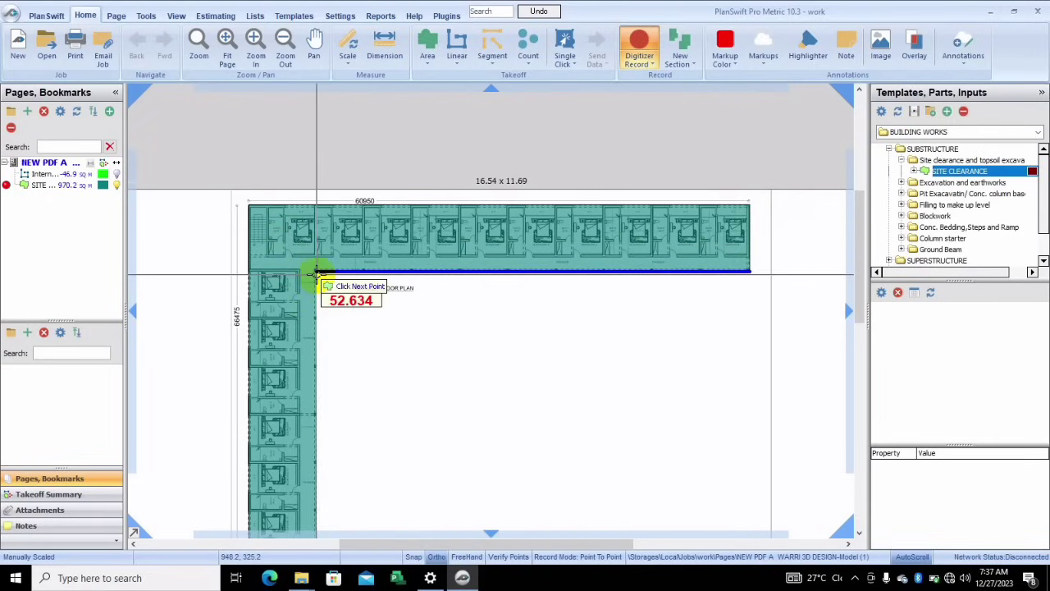
click(316, 272)
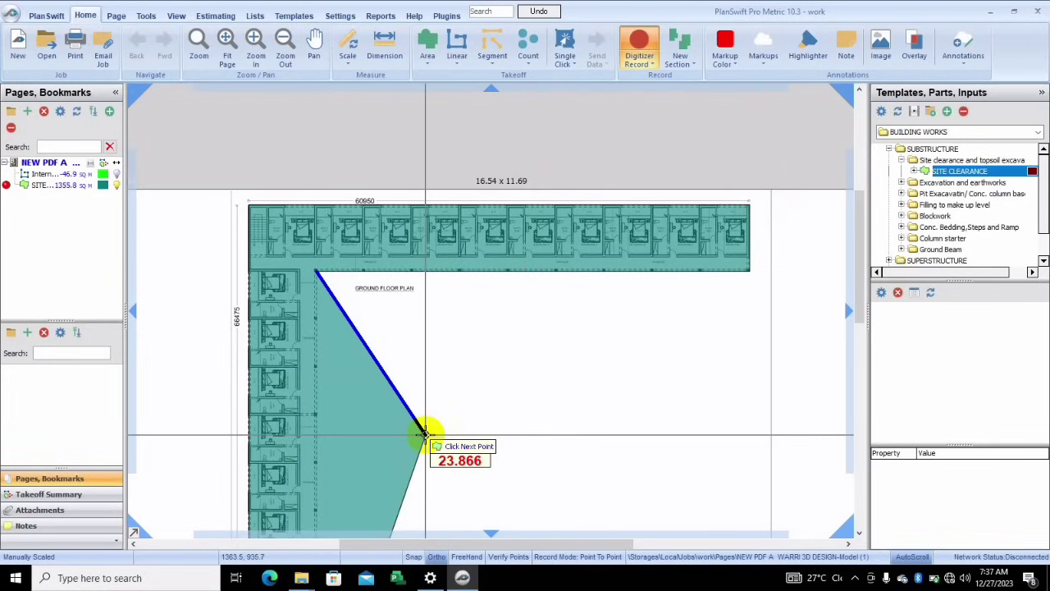
key(Return)
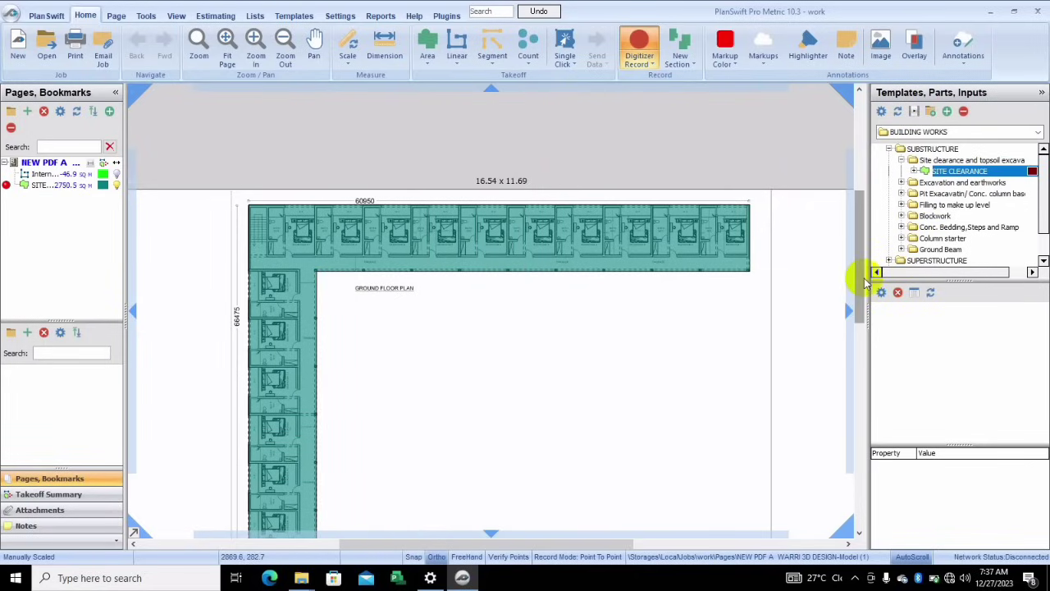
drag(861, 283, 848, 369)
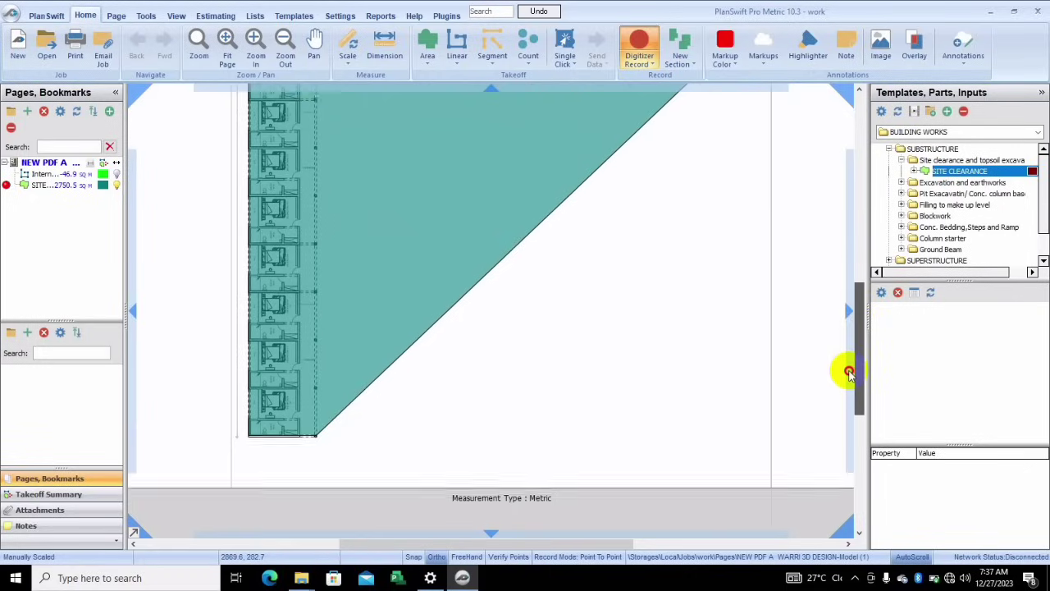
click(312, 430)
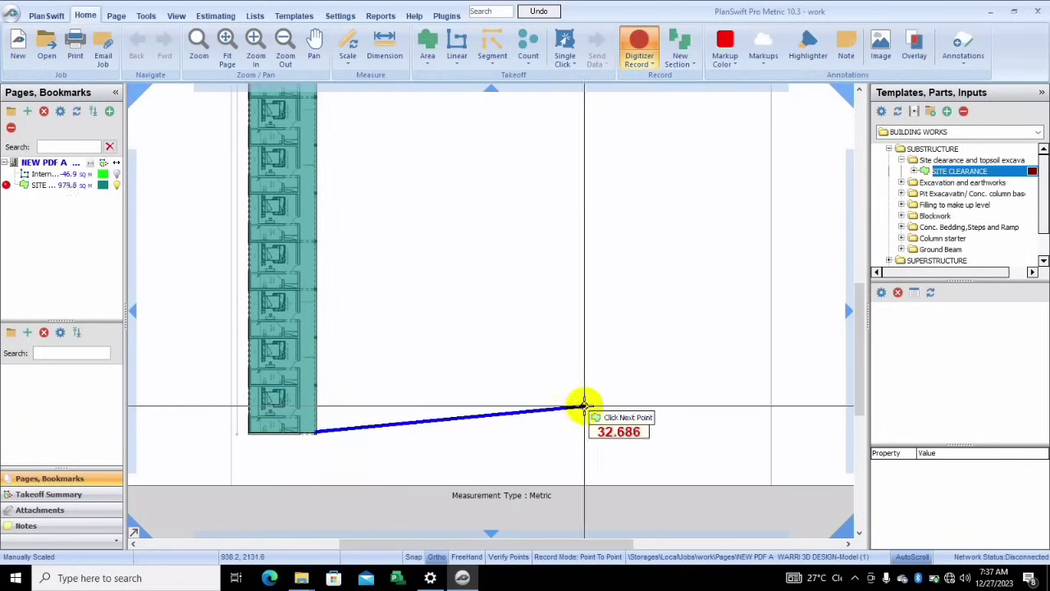
key(Escape)
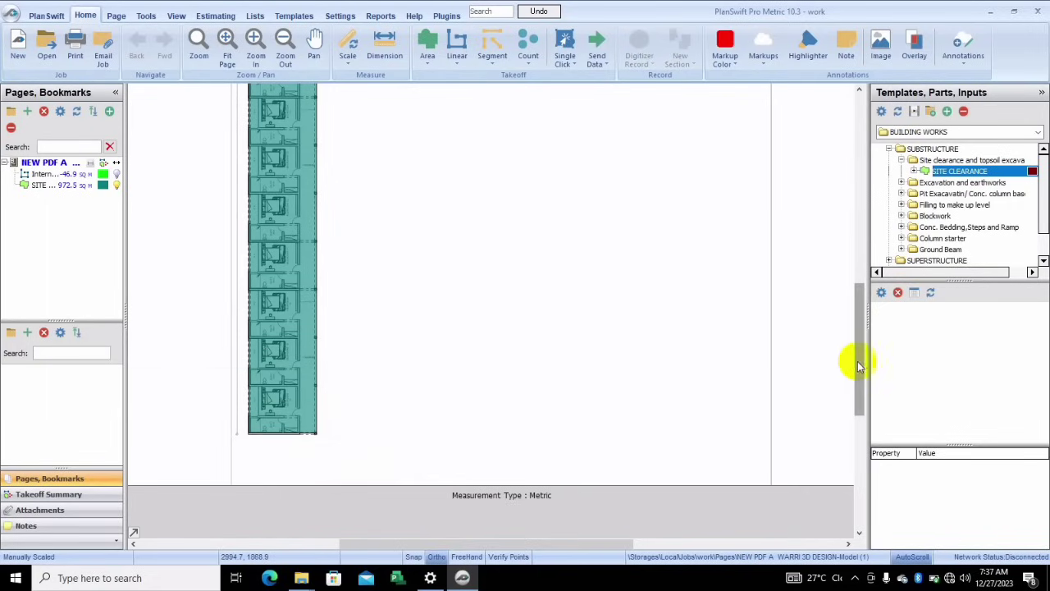
drag(860, 364, 882, 259)
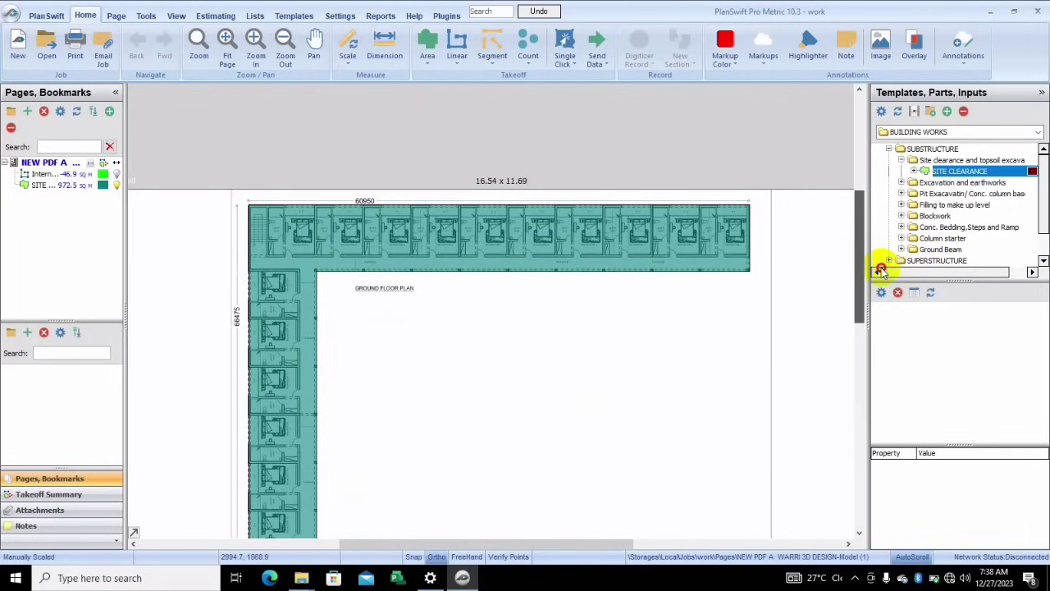
Turn off the SITE CLEARANCE shading in Pages, Bookmarks, closing the page Properties unchanged.
click(119, 188)
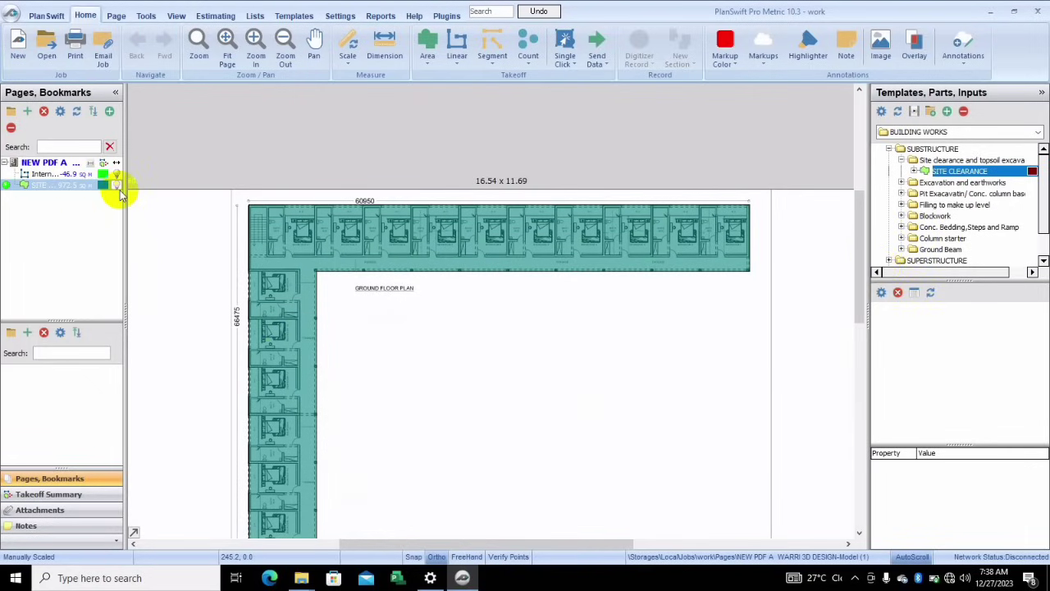
click(119, 188)
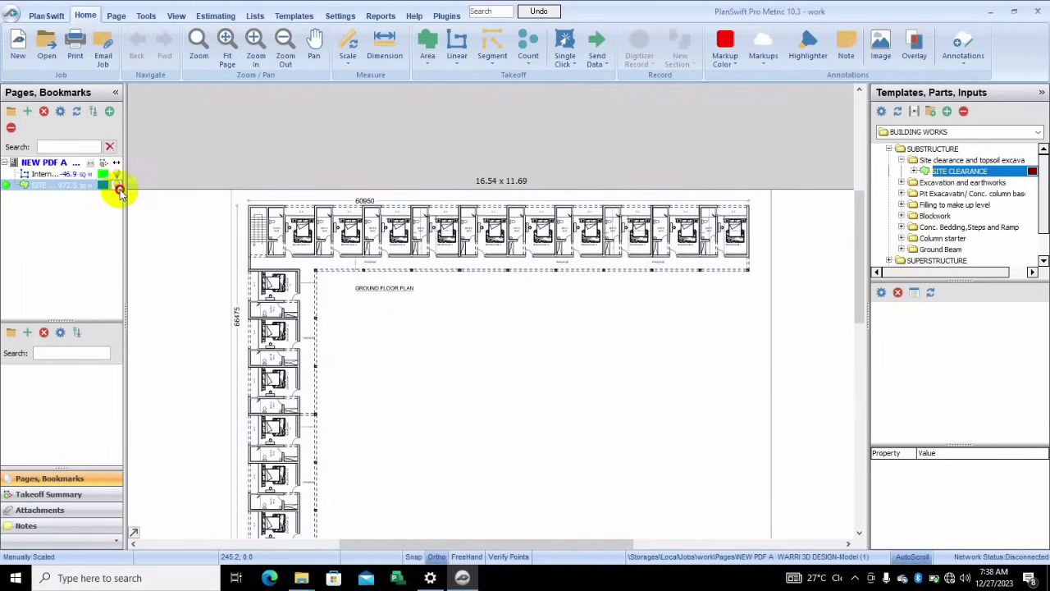
double_click(119, 188)
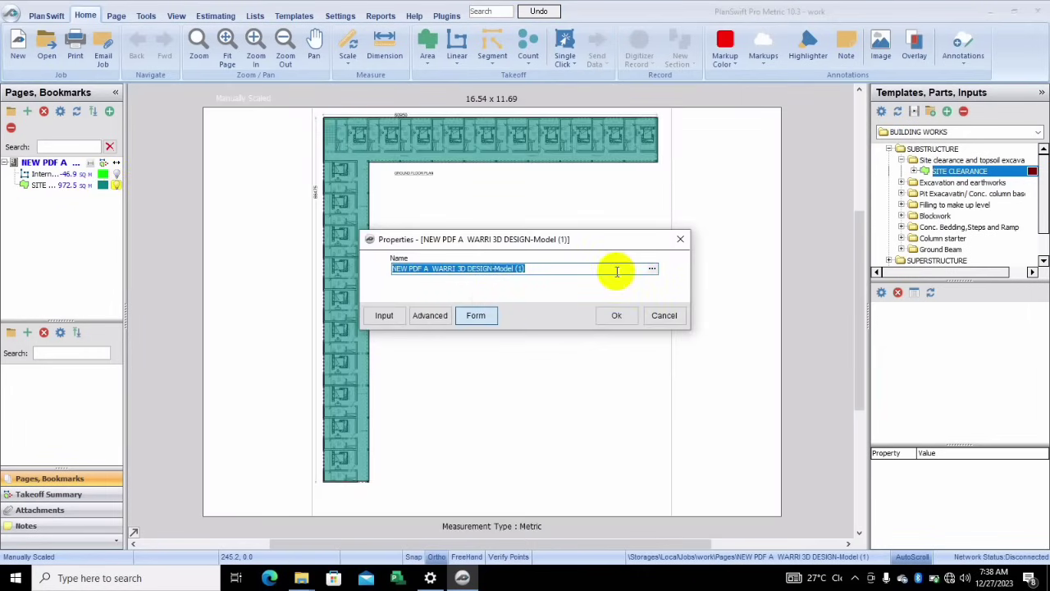
click(680, 239)
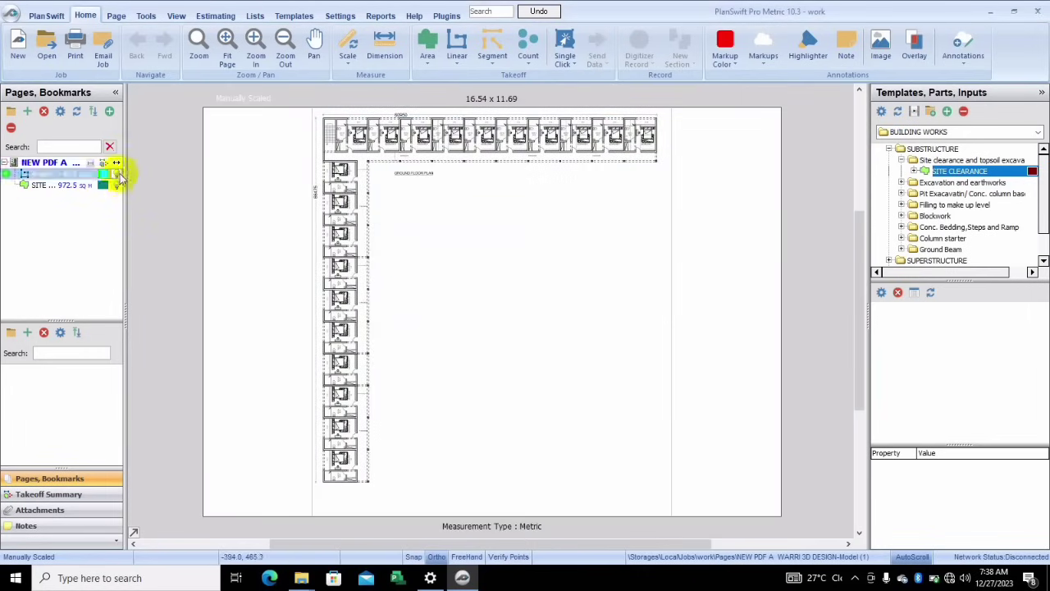
Give EXCAVATION Width 0.69 m and Depth 1.2 m and start its takeoff.
click(903, 183)
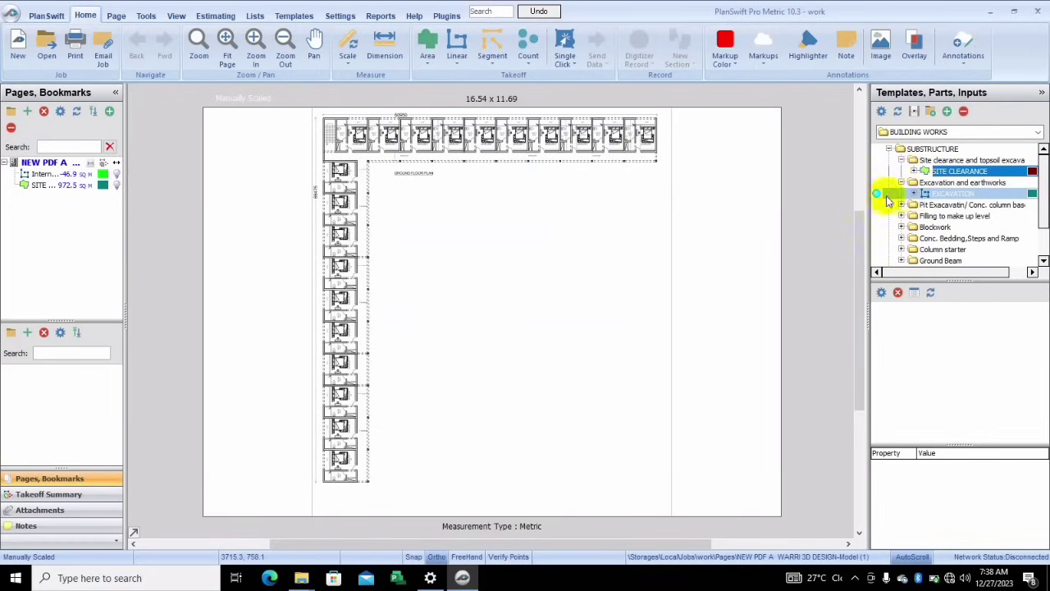
double_click(877, 197)
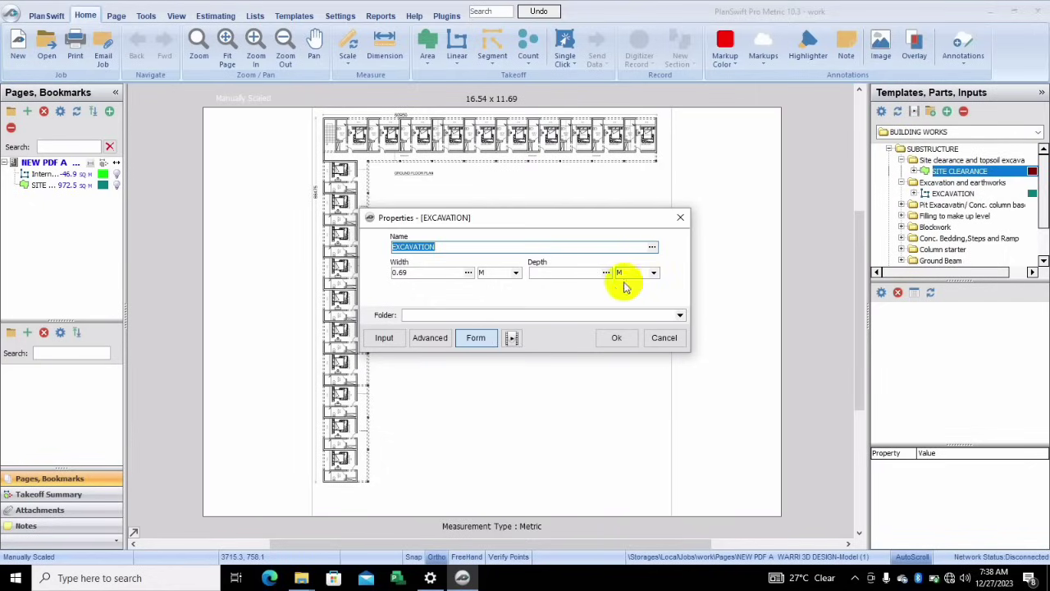
click(551, 270)
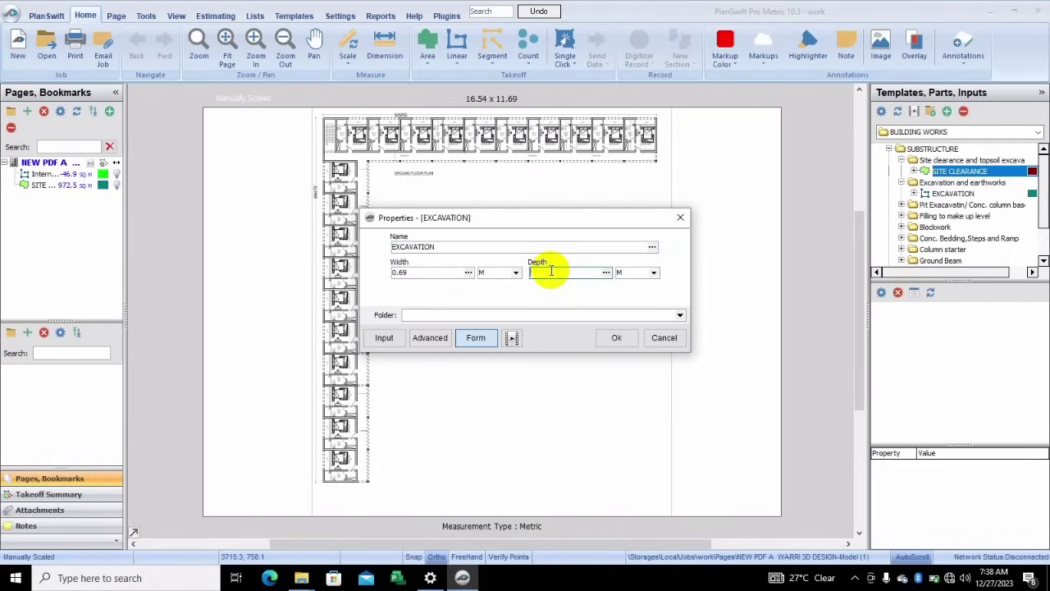
text(1.2)
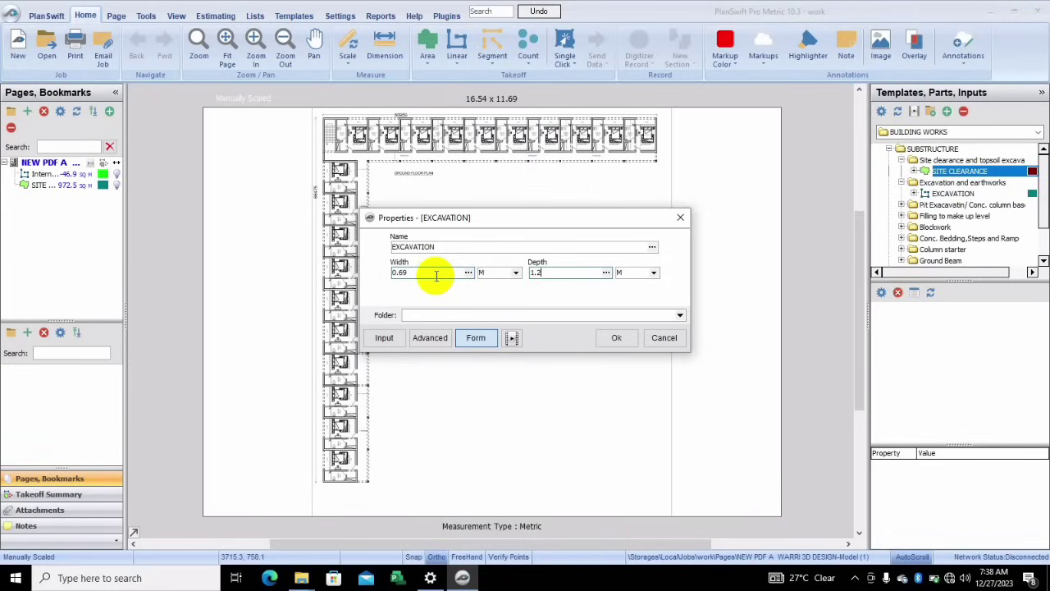
click(616, 335)
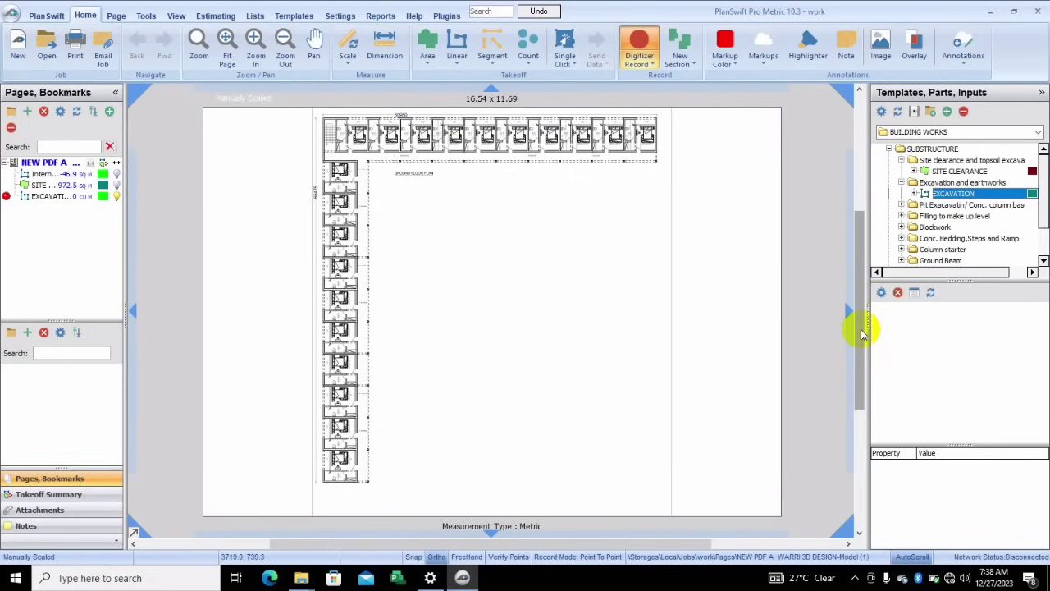
Zoom in twice, scroll to the plan's top-left corner, and start the trench there.
drag(861, 328, 862, 312)
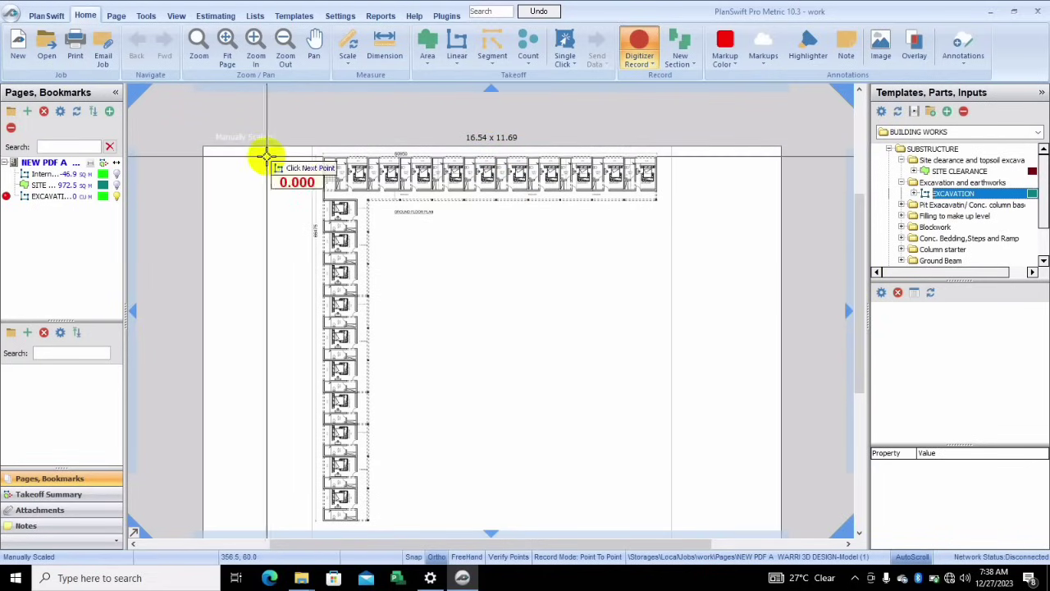
click(255, 39)
click(254, 39)
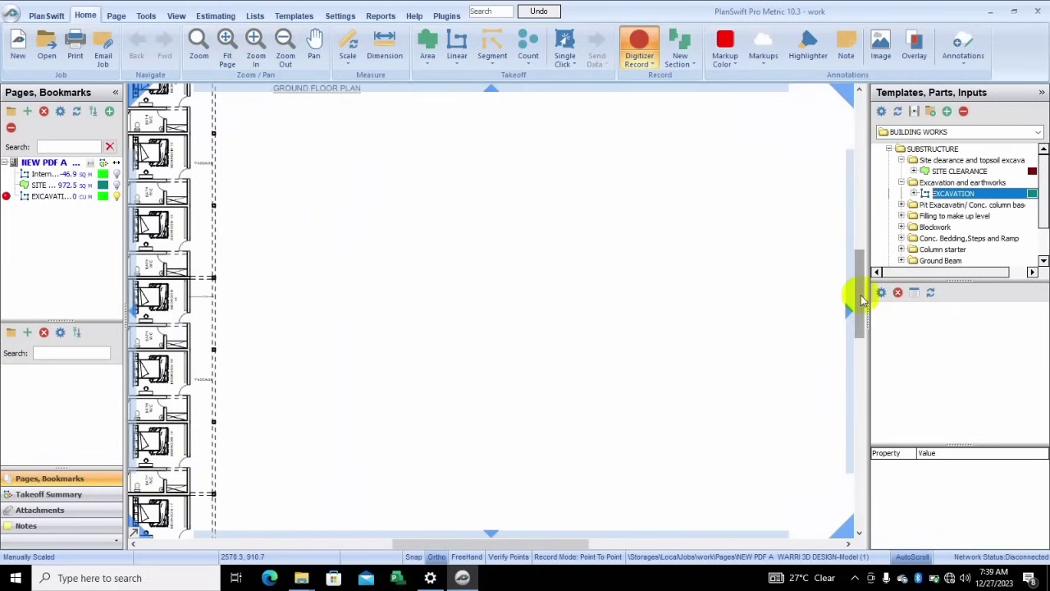
drag(861, 300, 865, 257)
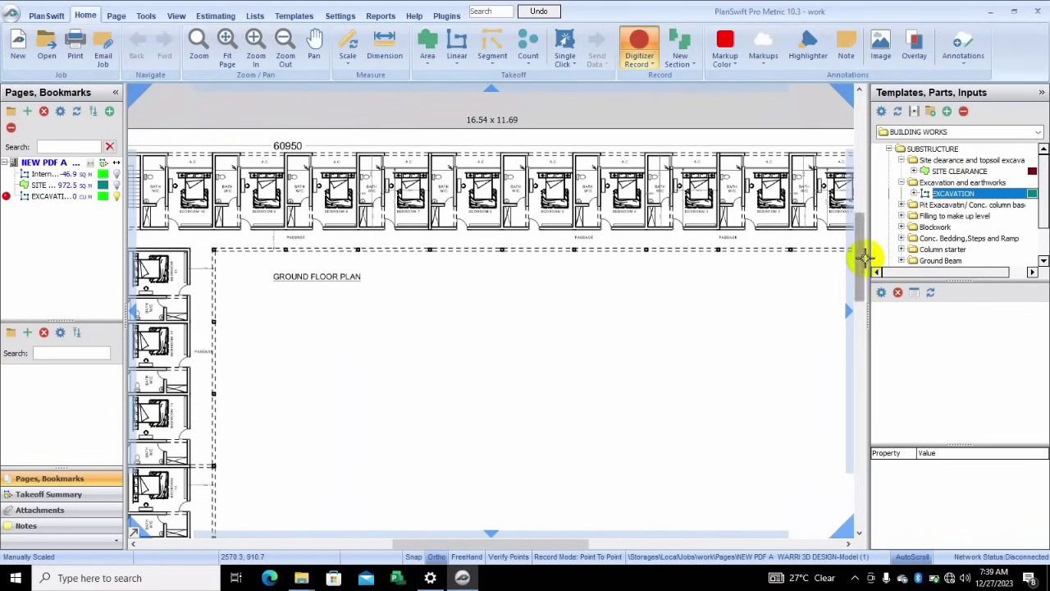
drag(468, 543, 446, 543)
click(194, 154)
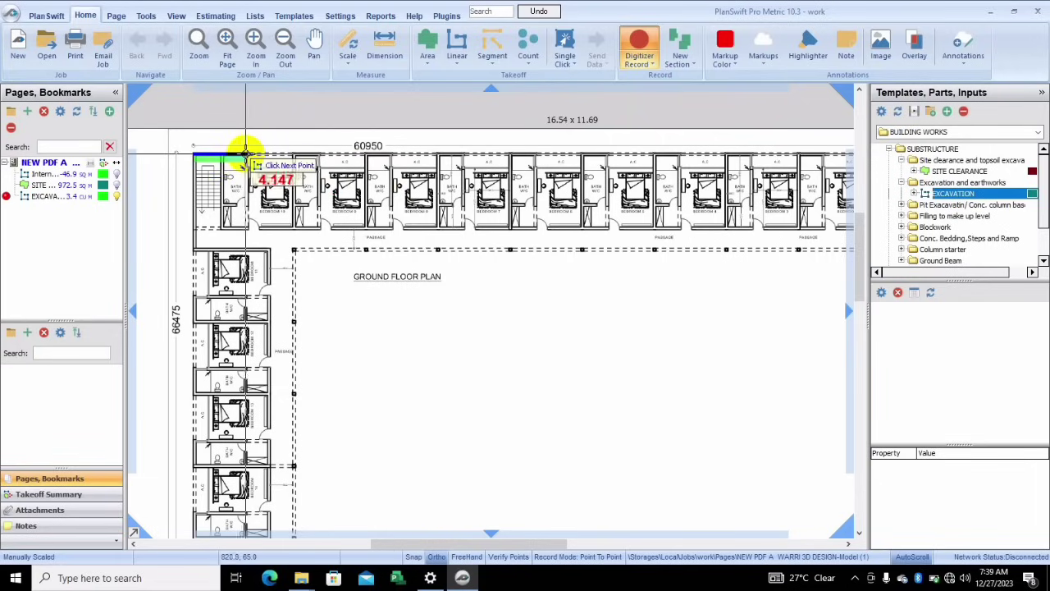
Digitize three short excavation runs along the top wall, then cancel the EXCAVATION takeoff.
click(244, 153)
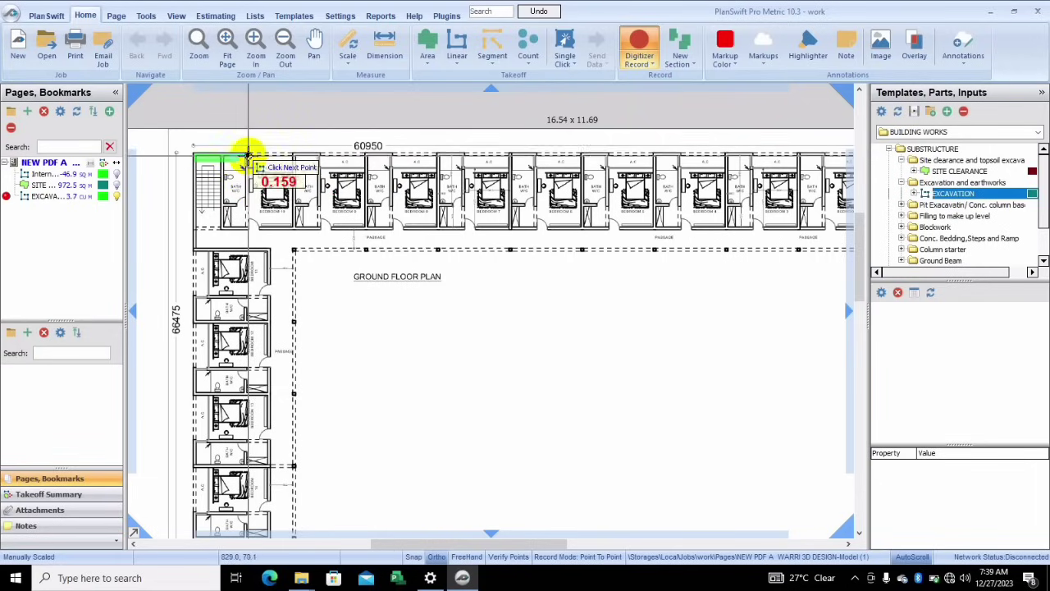
double_click(246, 154)
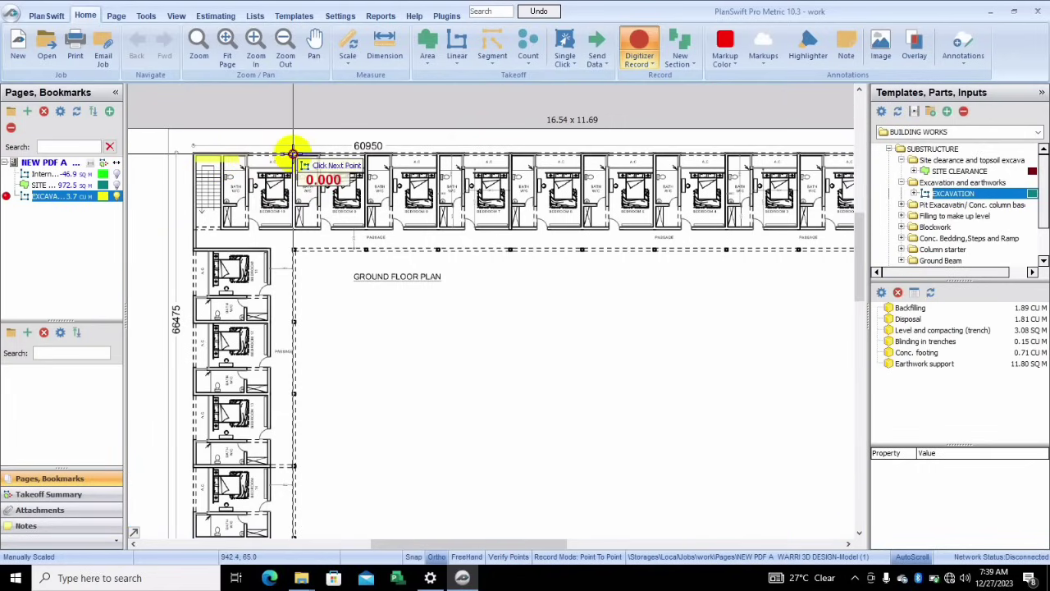
click(293, 153)
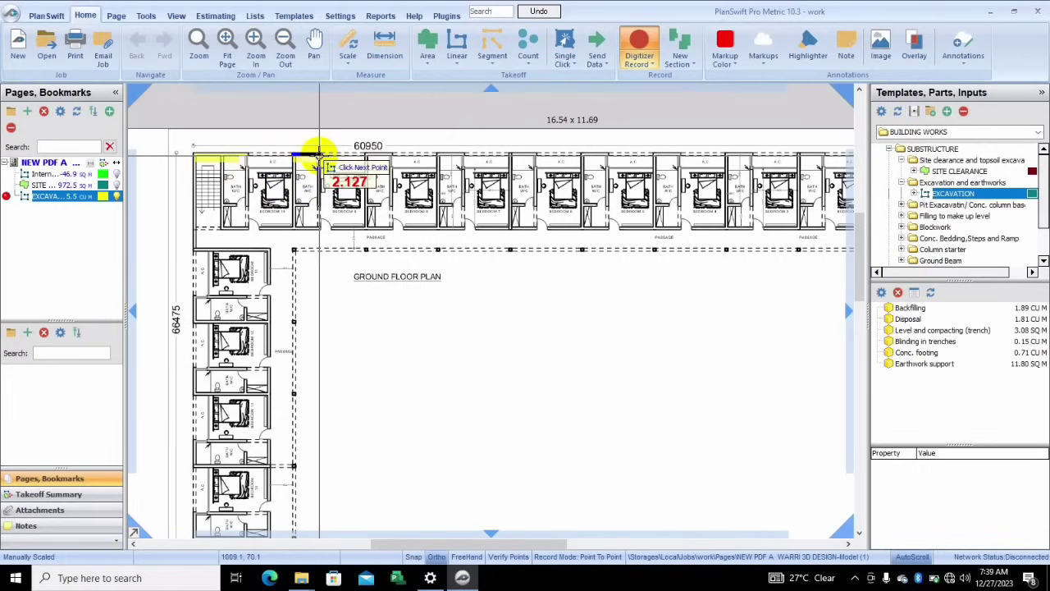
double_click(319, 154)
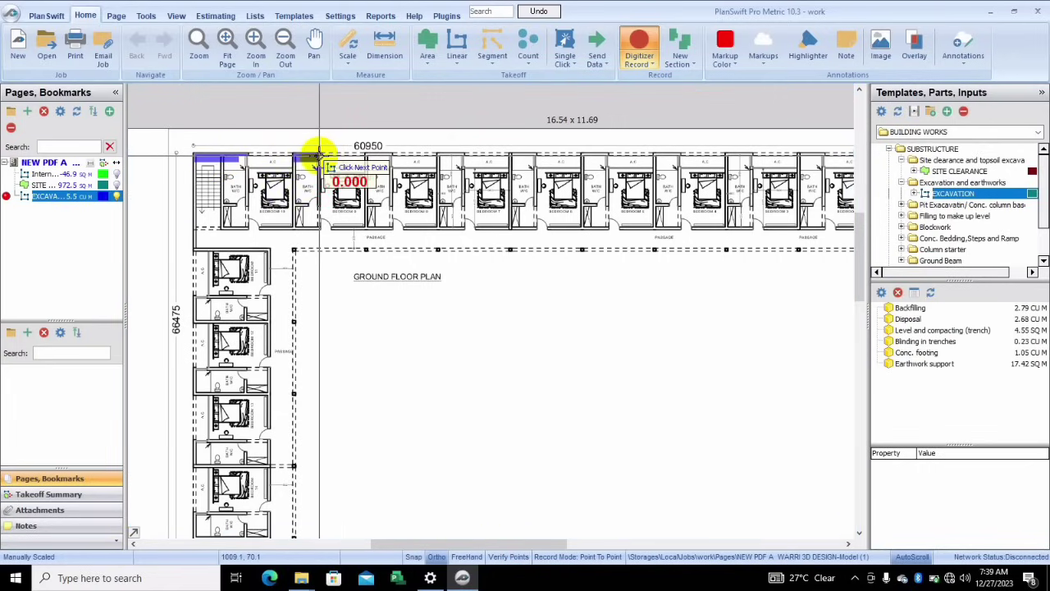
click(367, 153)
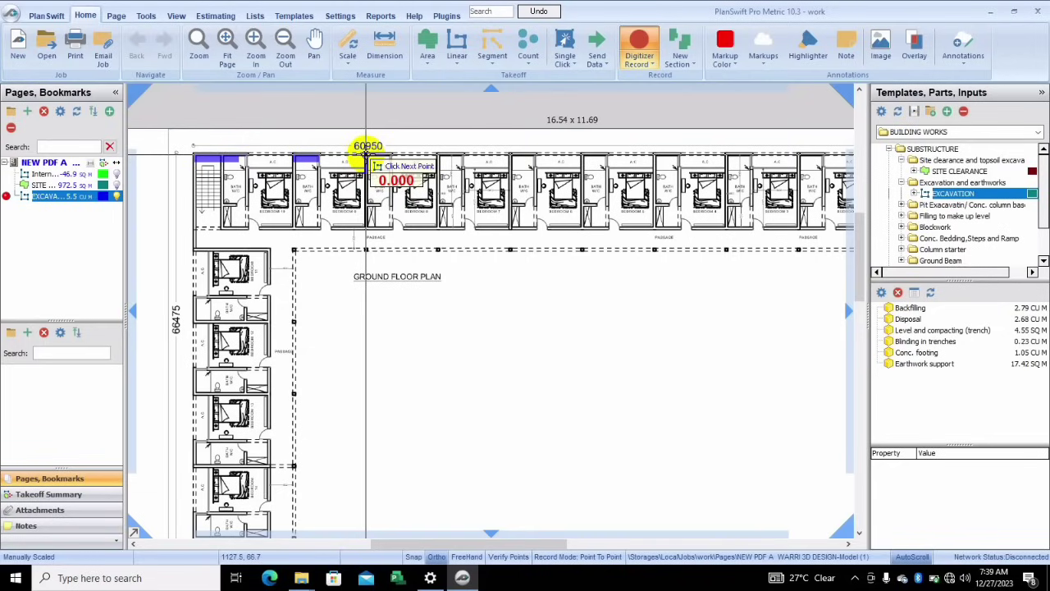
double_click(399, 154)
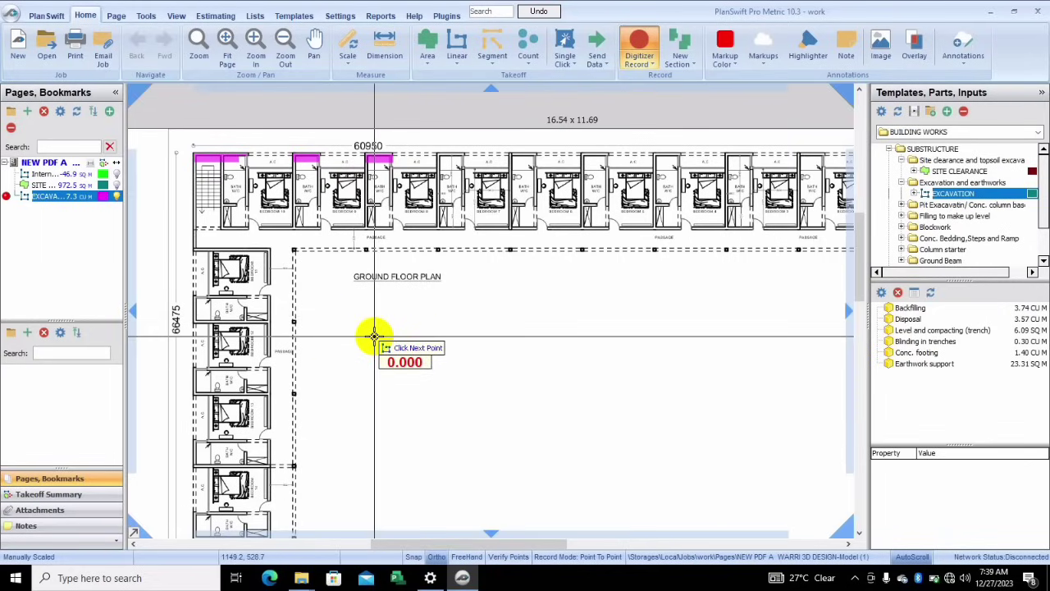
key(Escape)
Reopen EXCAVATION, edit its depth, and trace from the top-left corner to the top wing's bottom-right.
double_click(878, 193)
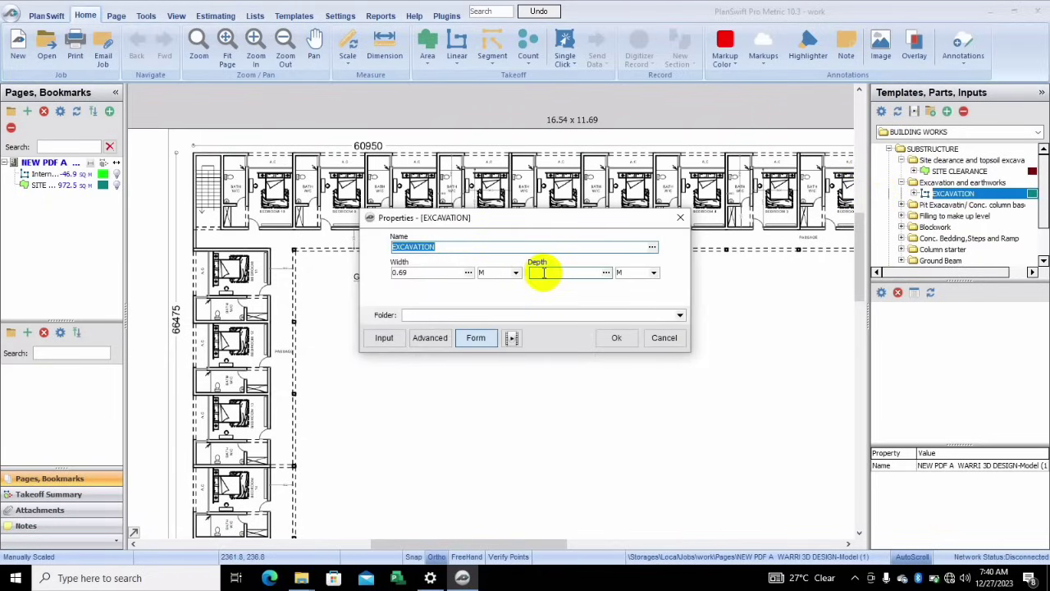
click(543, 273)
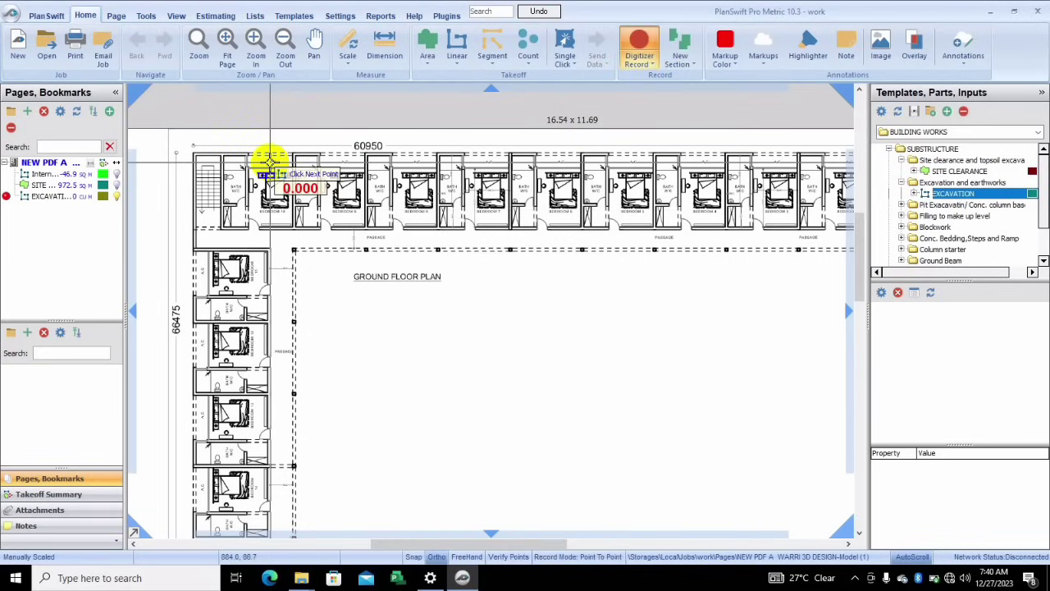
click(195, 154)
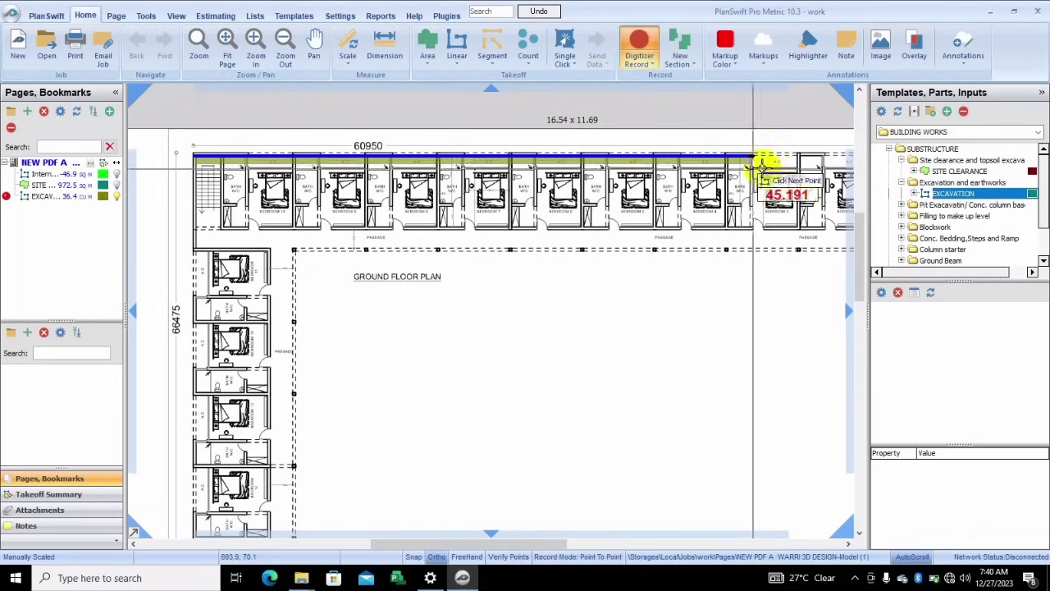
click(843, 174)
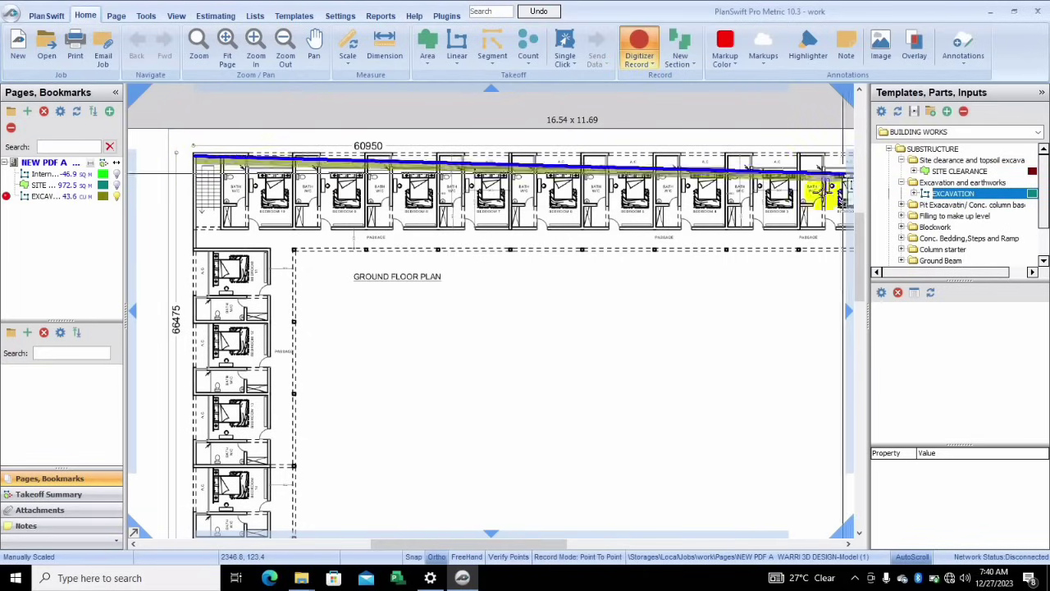
click(501, 546)
drag(501, 547, 566, 544)
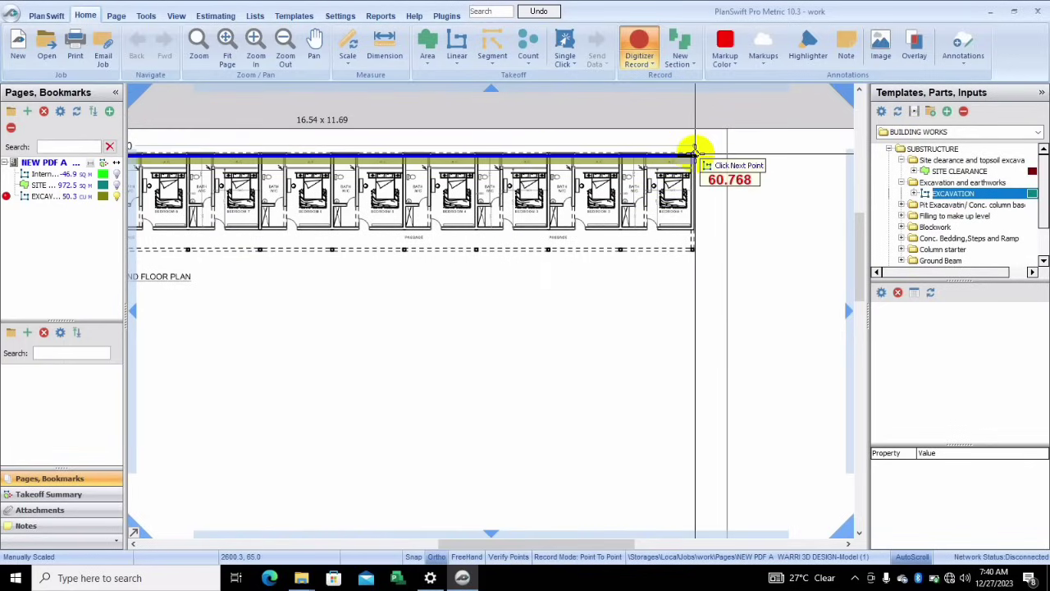
click(693, 152)
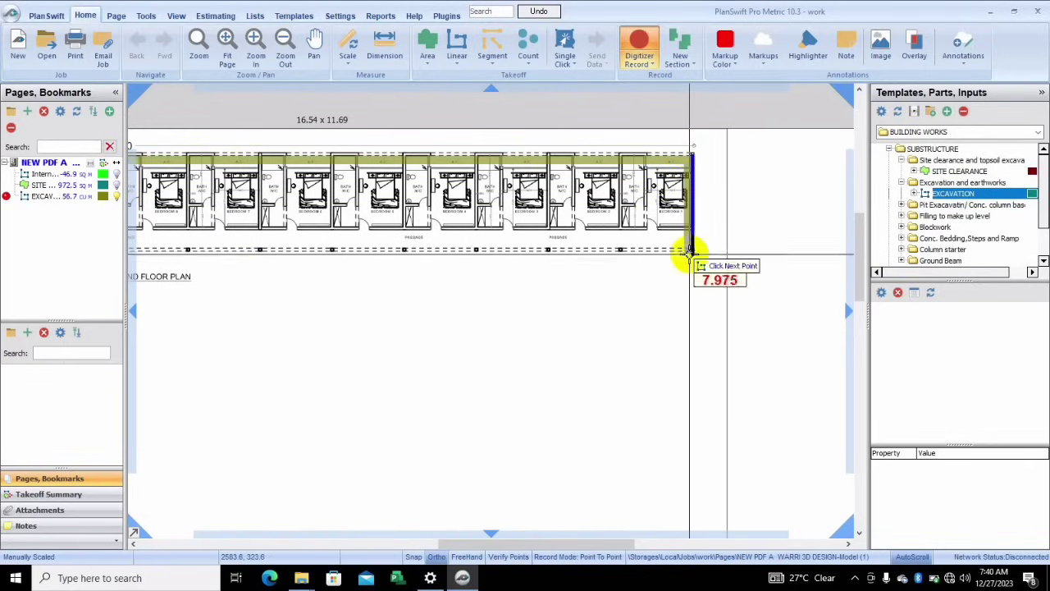
click(690, 248)
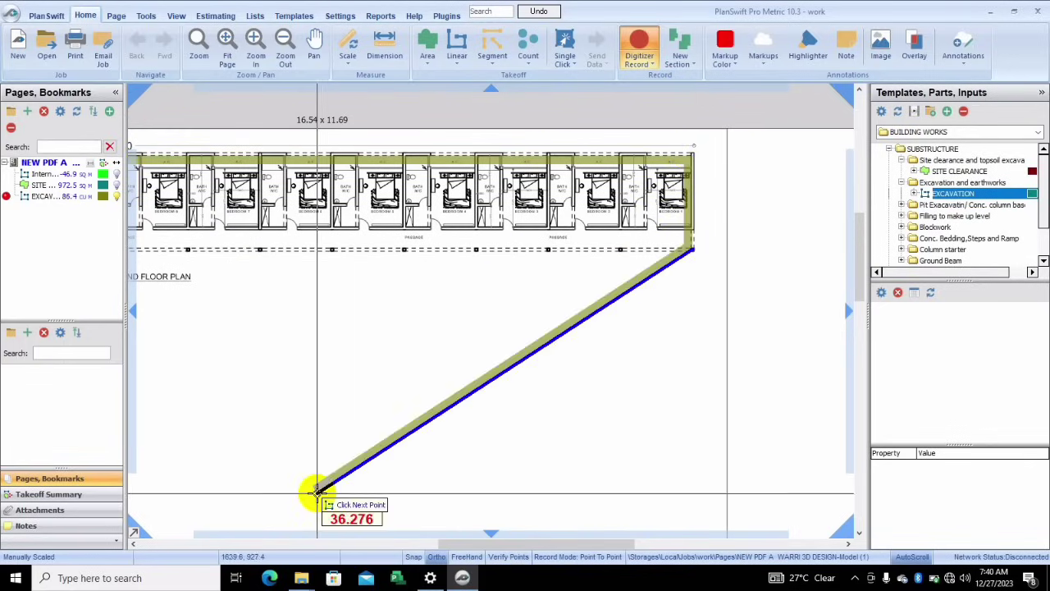
Continue via the inner corner and side wing's bottom corners, closing at the start for 210.0 cu m.
right_click(311, 492)
drag(461, 548, 382, 546)
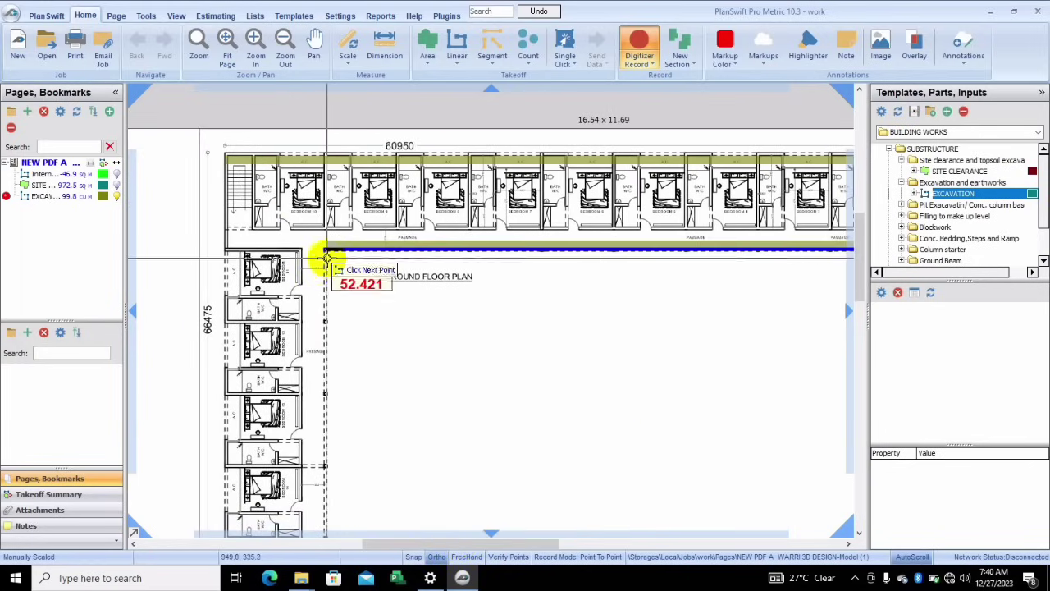
click(326, 251)
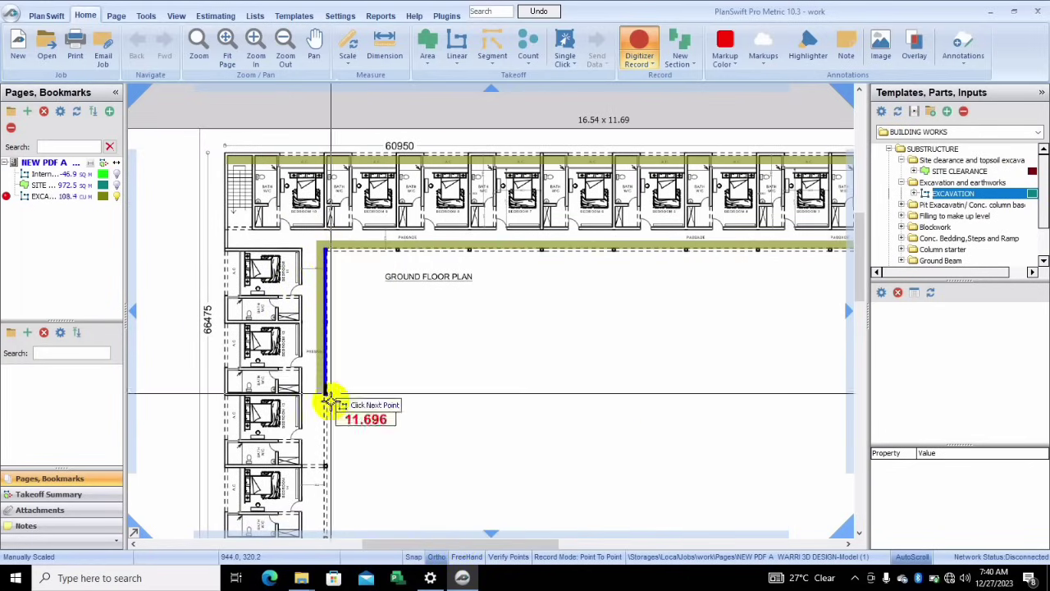
key(Escape)
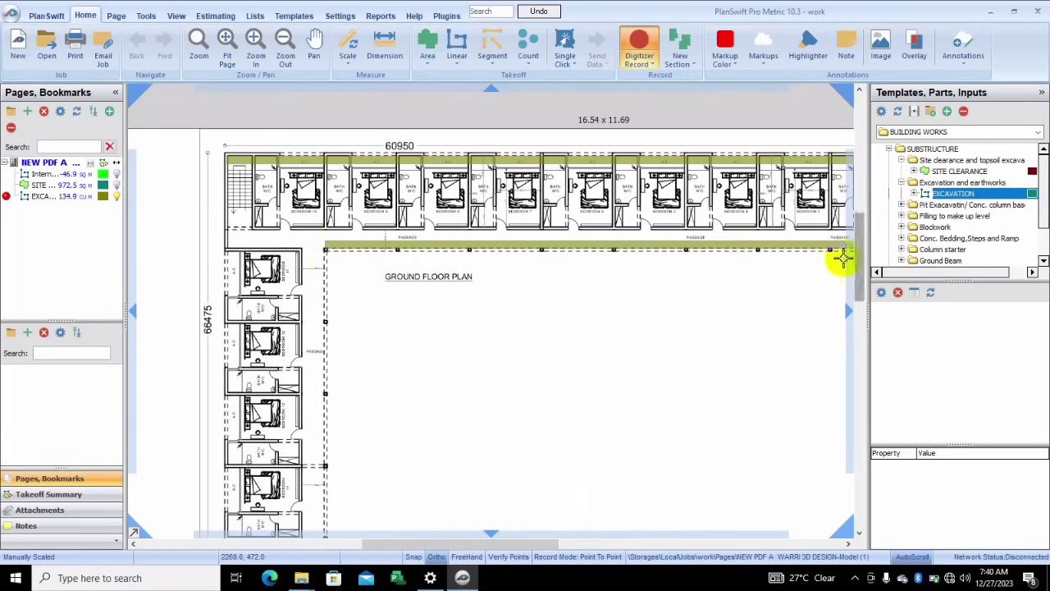
scroll(843, 299, down, 5)
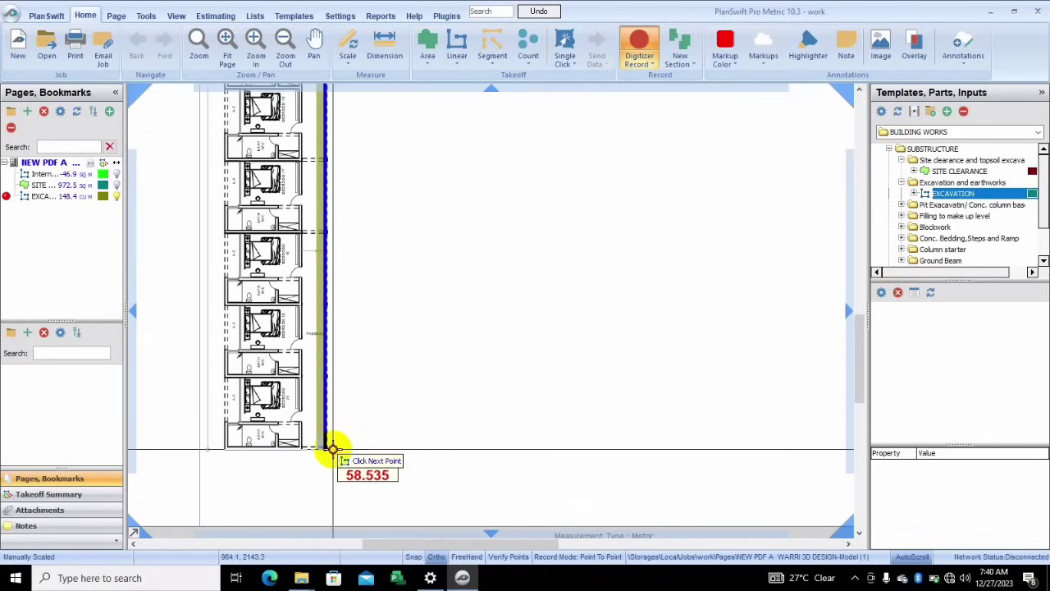
click(332, 450)
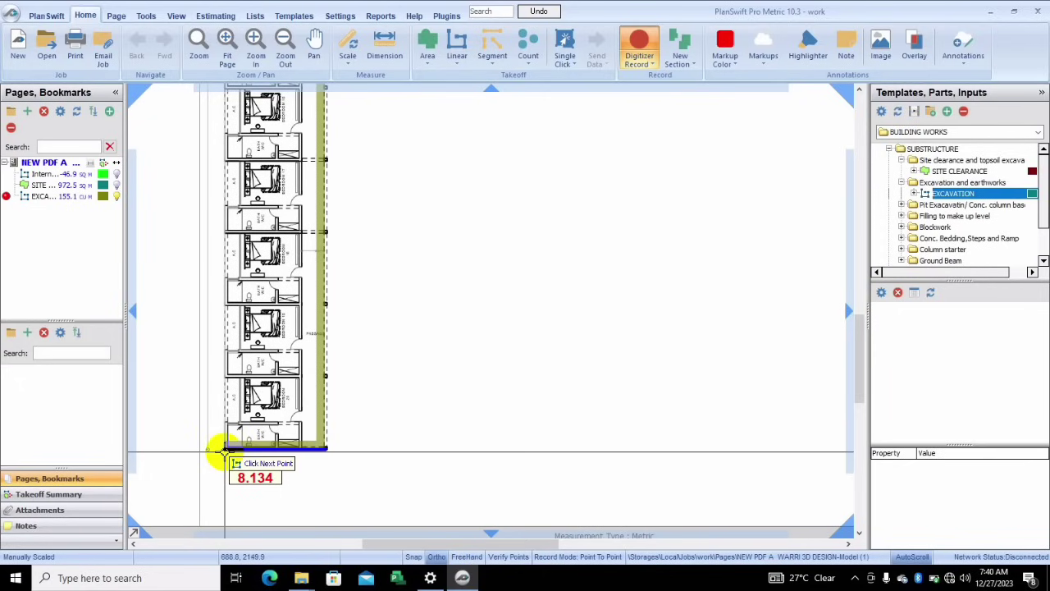
click(223, 449)
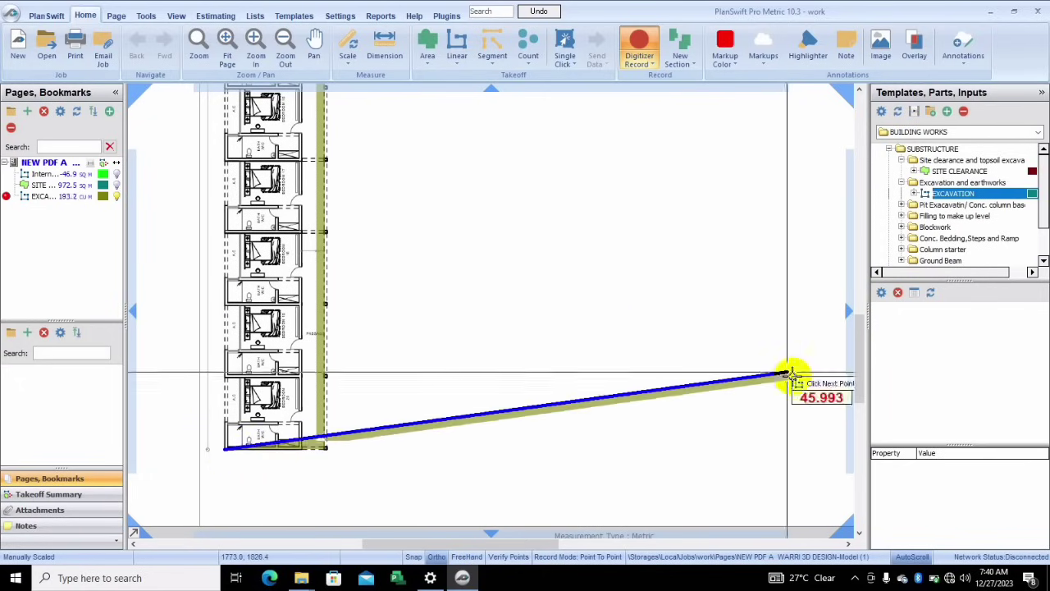
key(Escape)
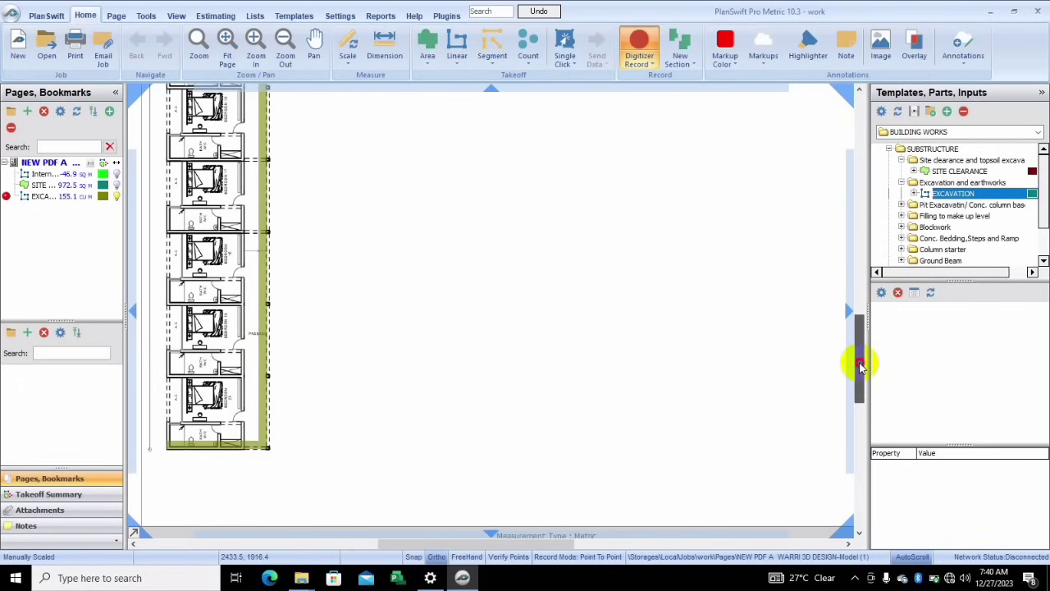
drag(861, 364, 875, 271)
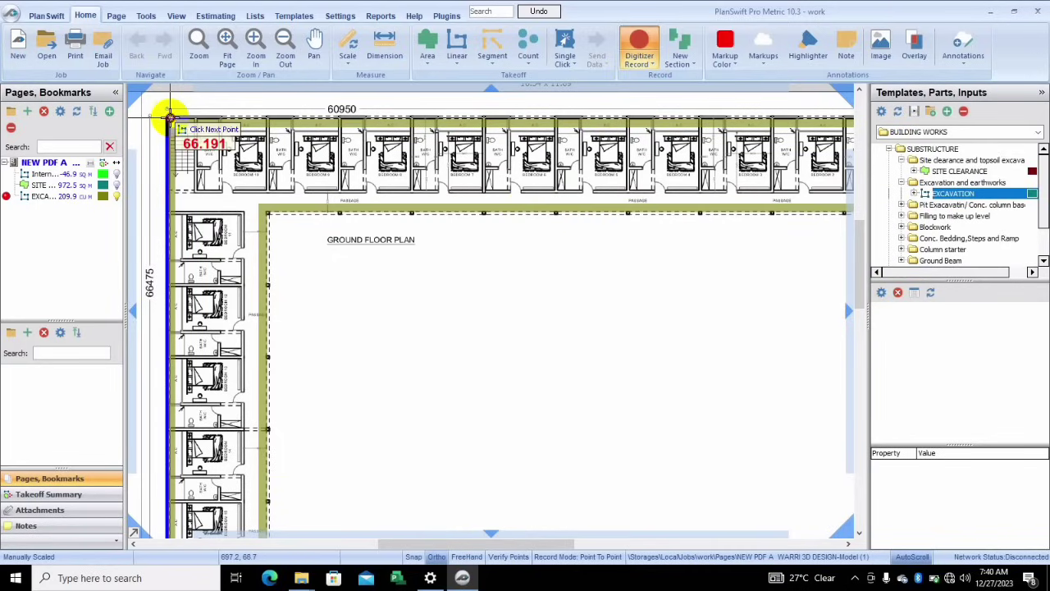
click(169, 118)
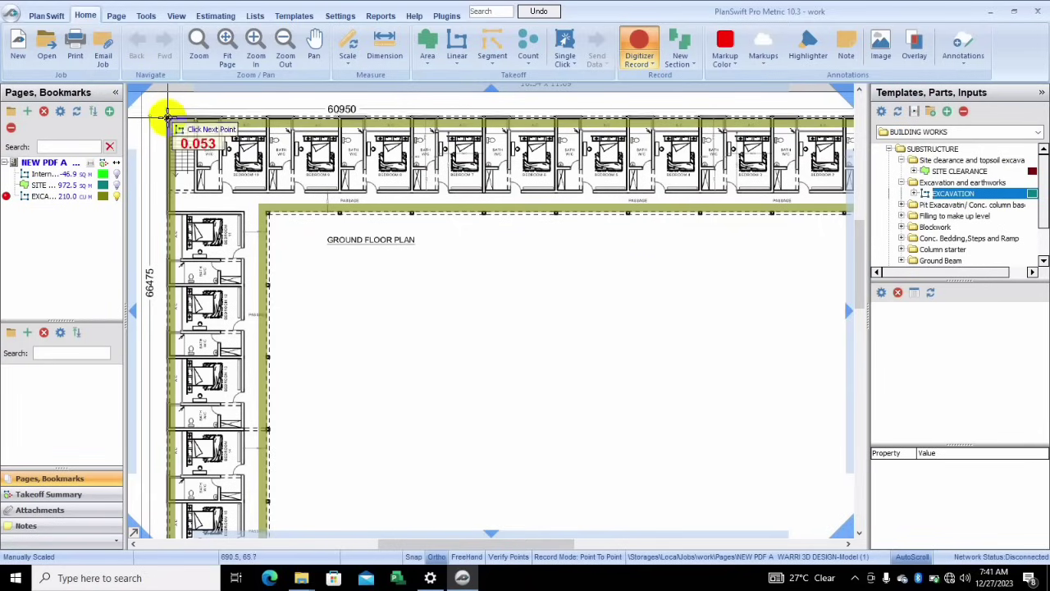
click(167, 118)
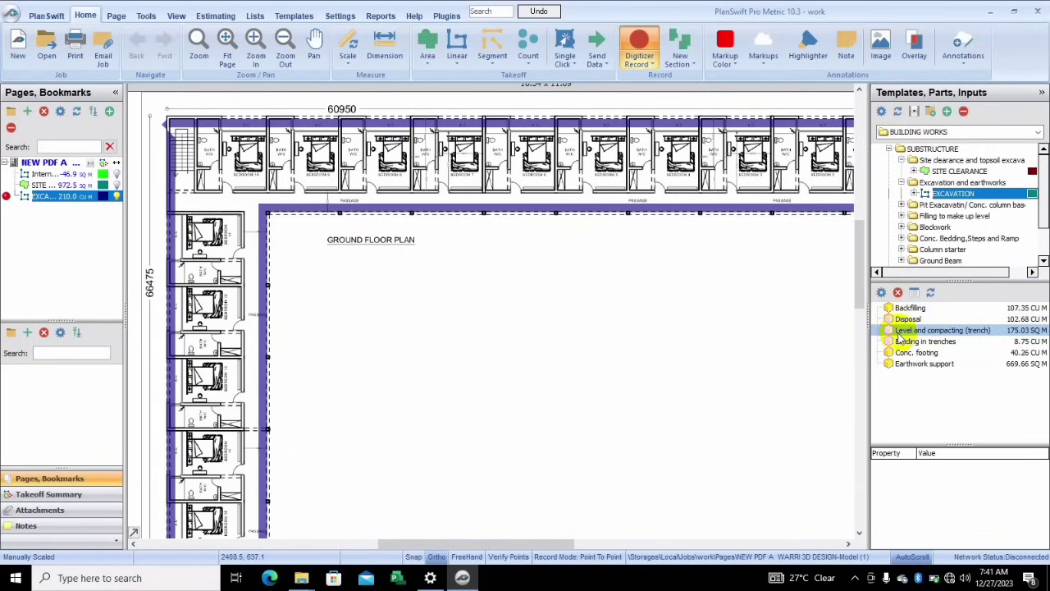
Deselect EXCAVATION and expand the 'Pit Excavatin/ Conc. column base' folder.
click(121, 196)
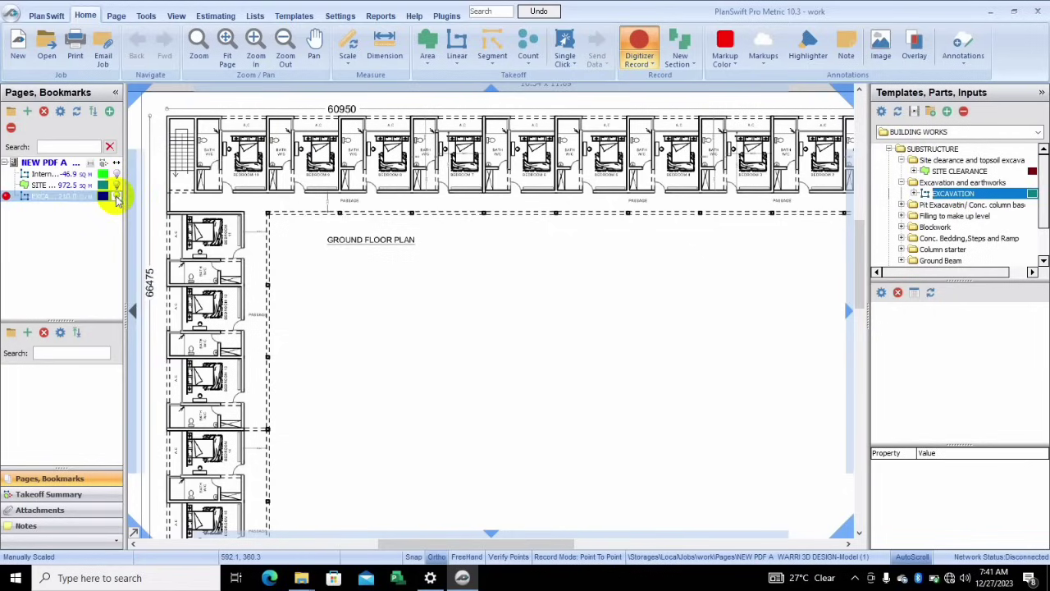
click(902, 205)
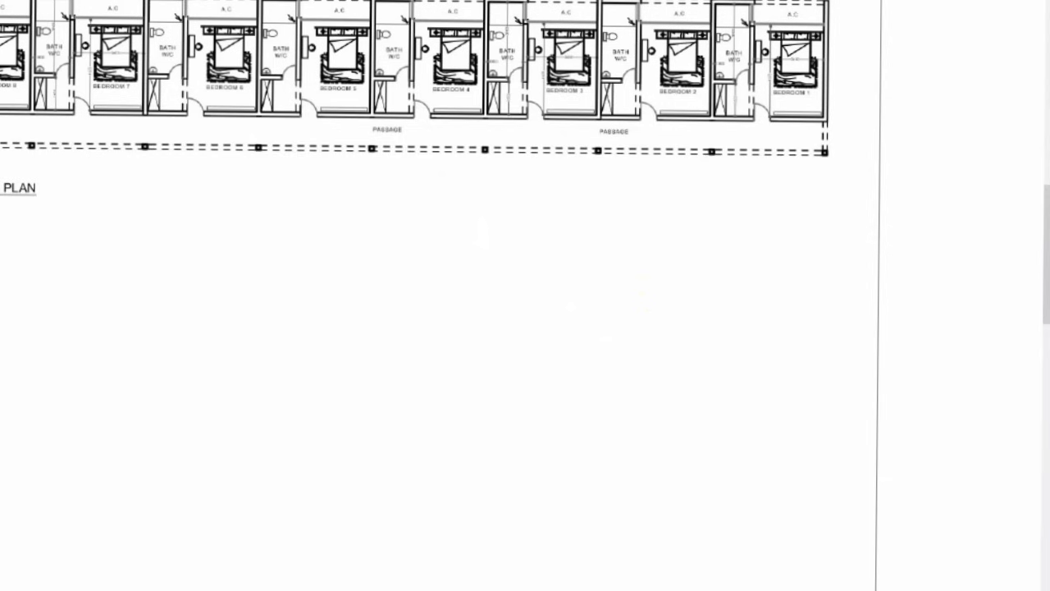
Enter longer side 1.2, shorter side 0.6 and depth 0.6 for Pit Excavation to column base.
double_click(943, 215)
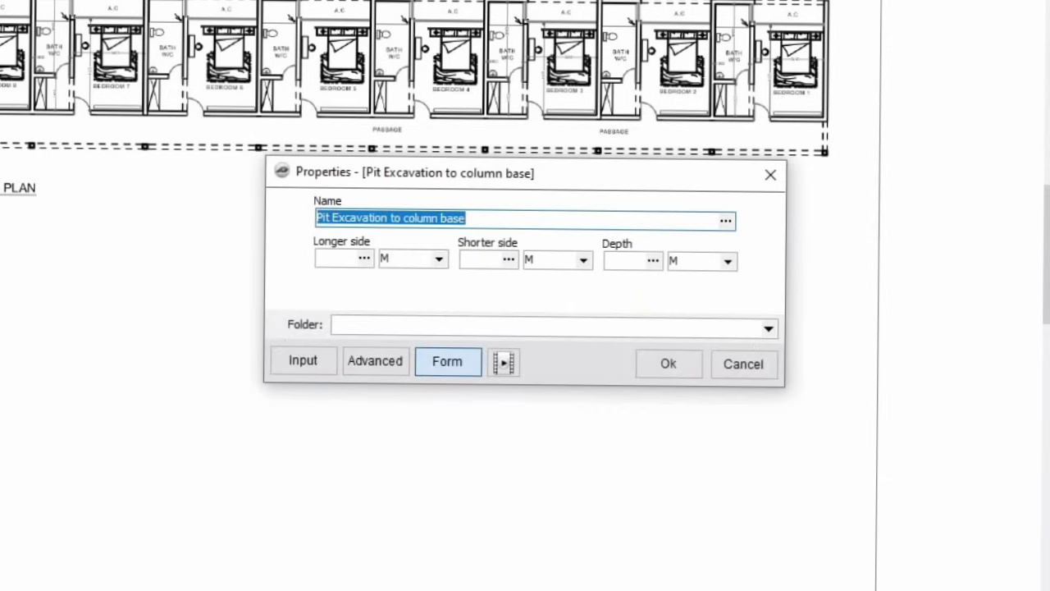
click(346, 258)
text(1.2)
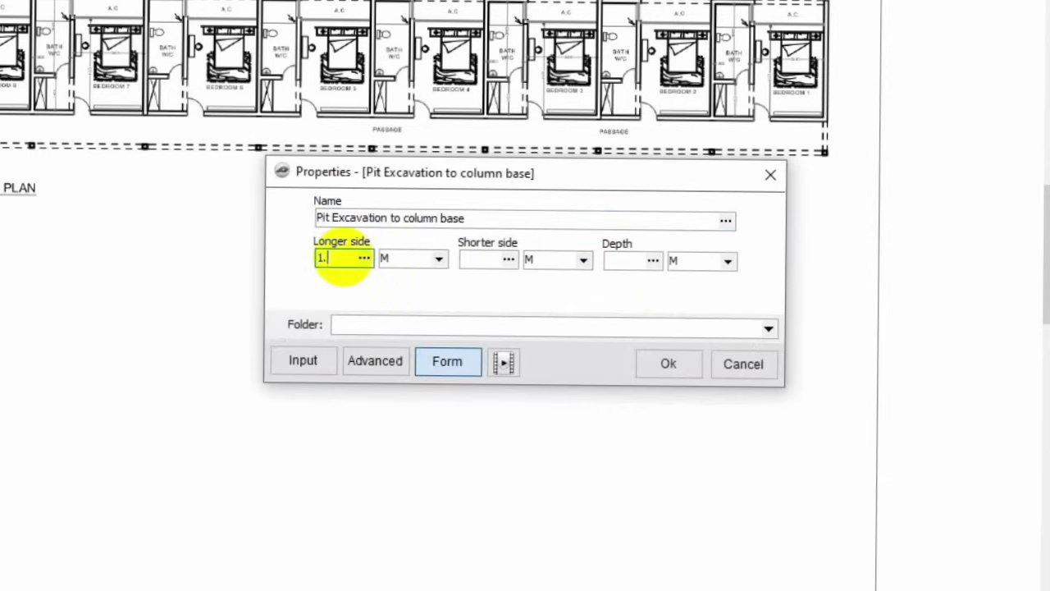
click(485, 261)
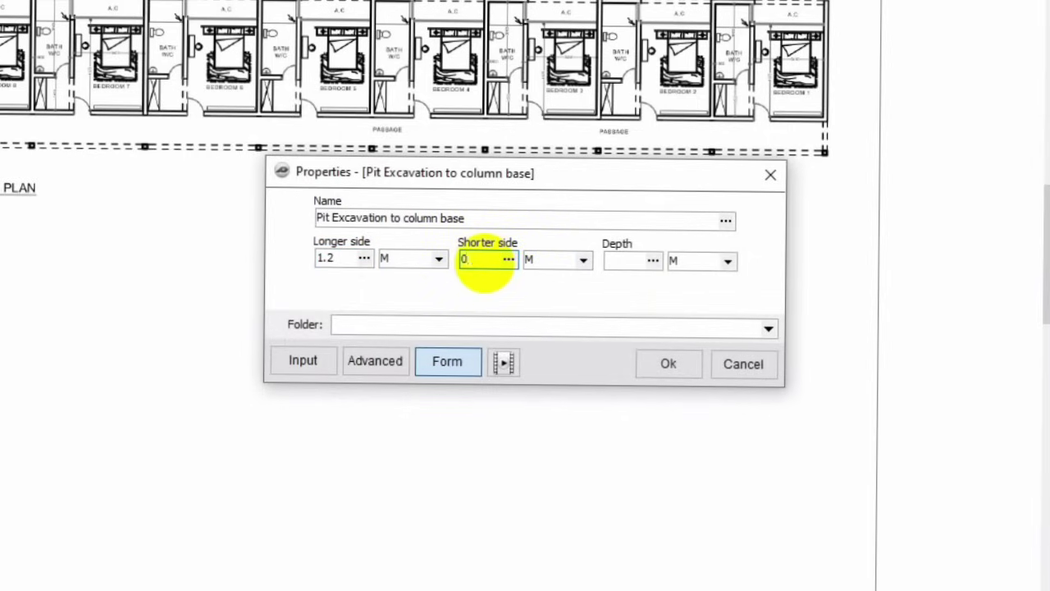
text(0.6)
click(619, 261)
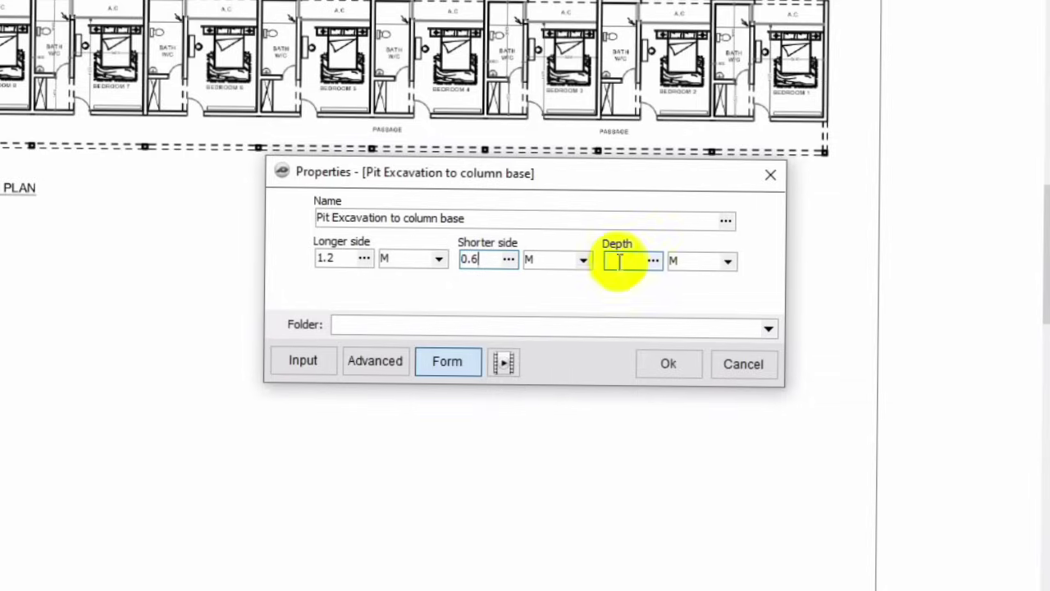
click(621, 261)
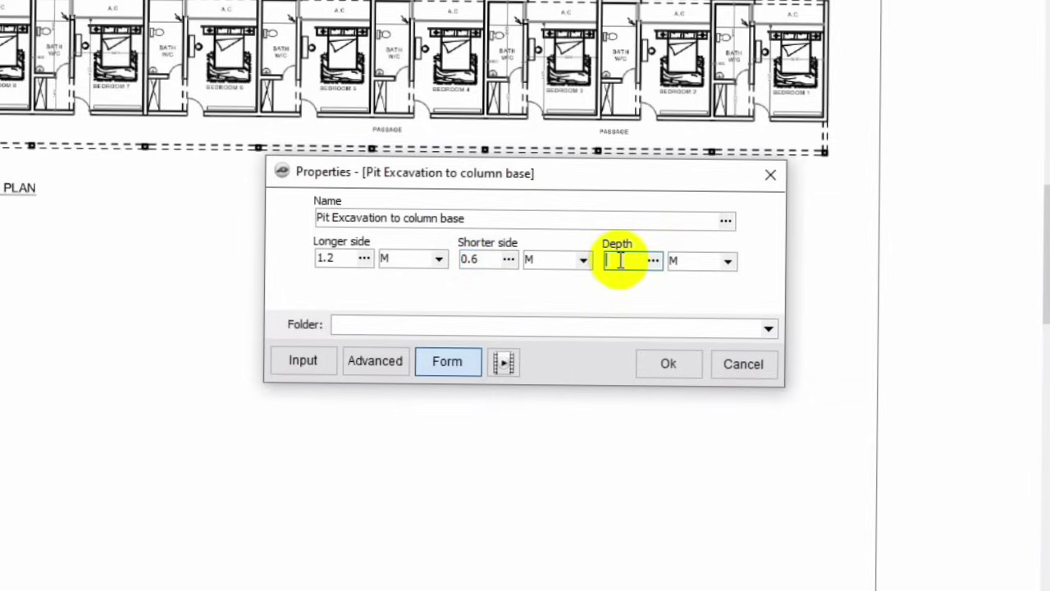
text(0.6)
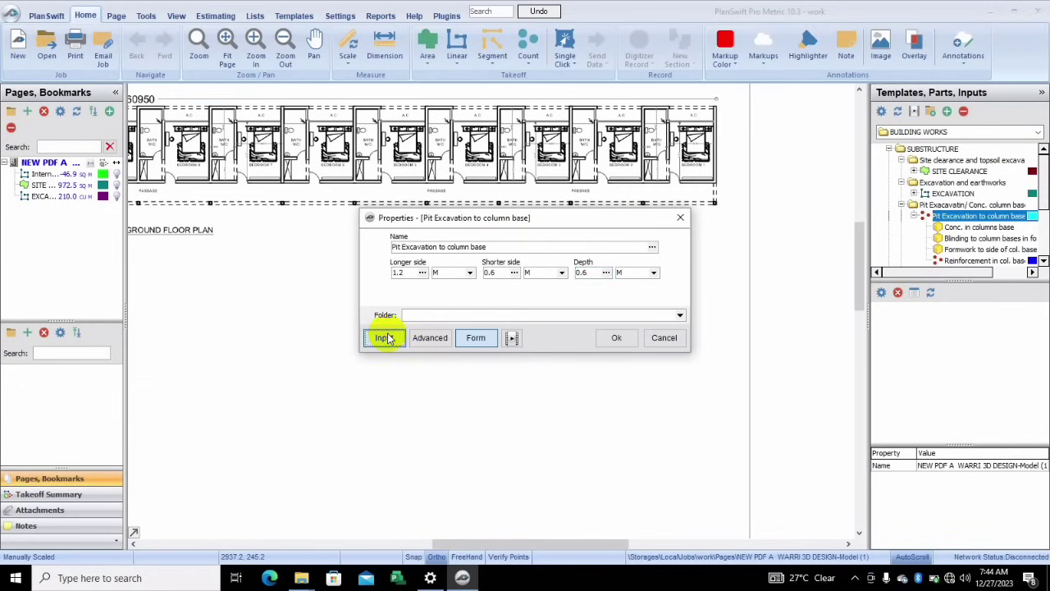
click(302, 361)
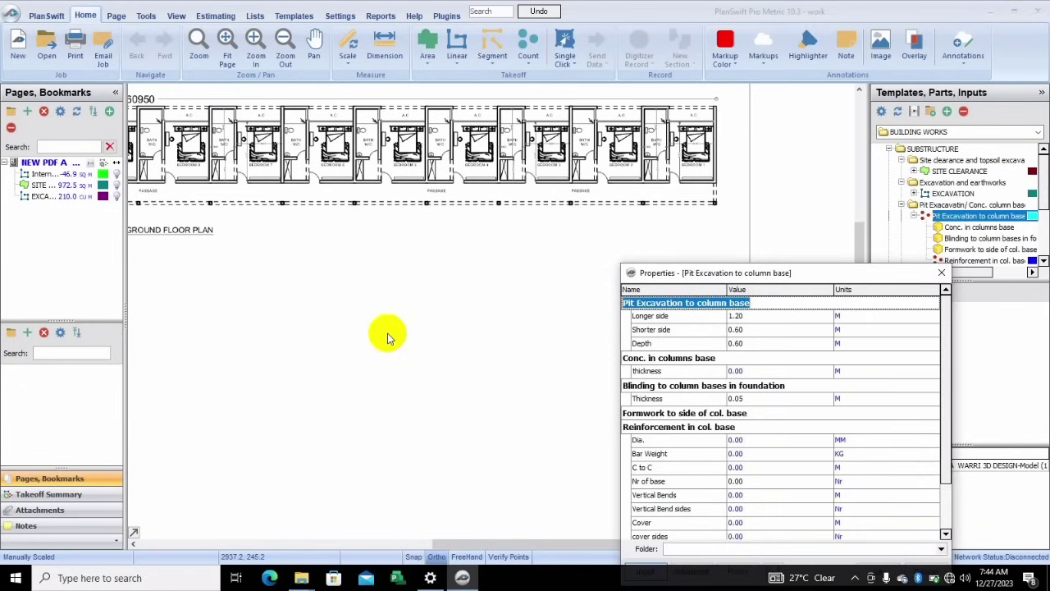
Choose 0.23 m concrete thickness and 12 mm bar diameter in the column base Input grid.
click(945, 341)
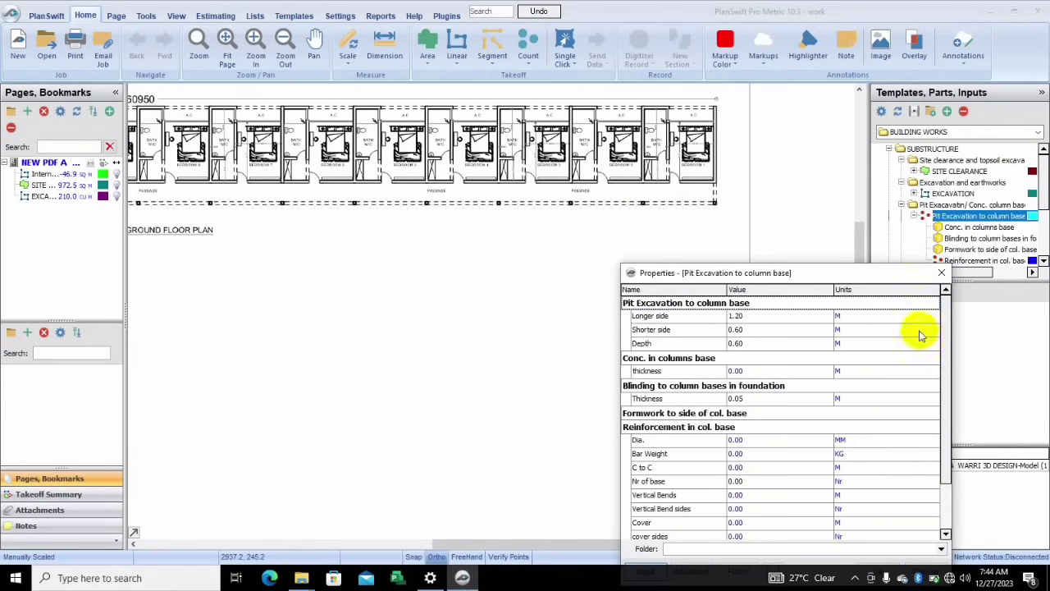
drag(822, 276, 722, 160)
click(632, 254)
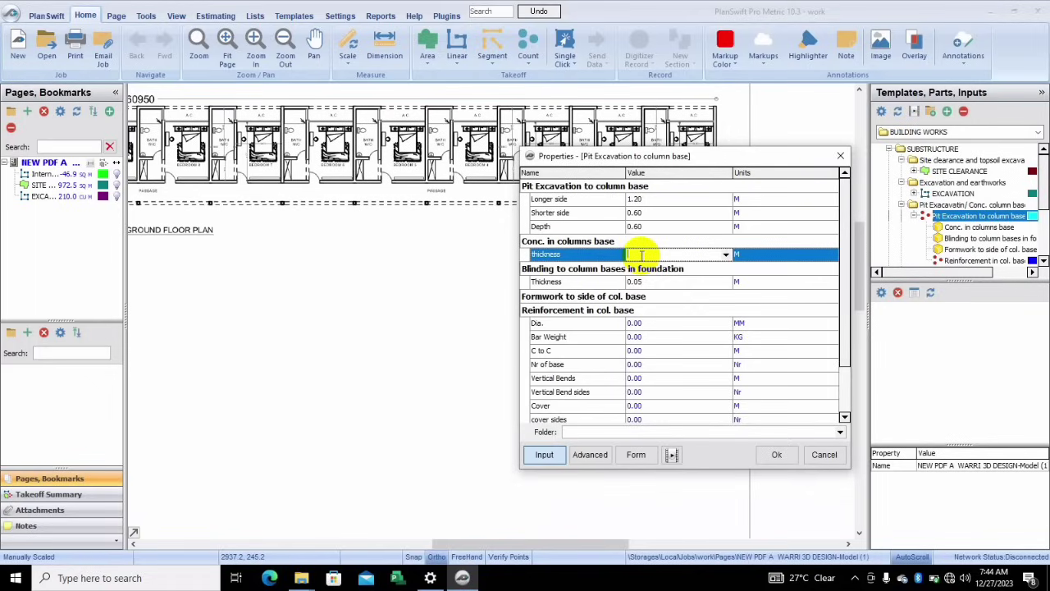
click(726, 256)
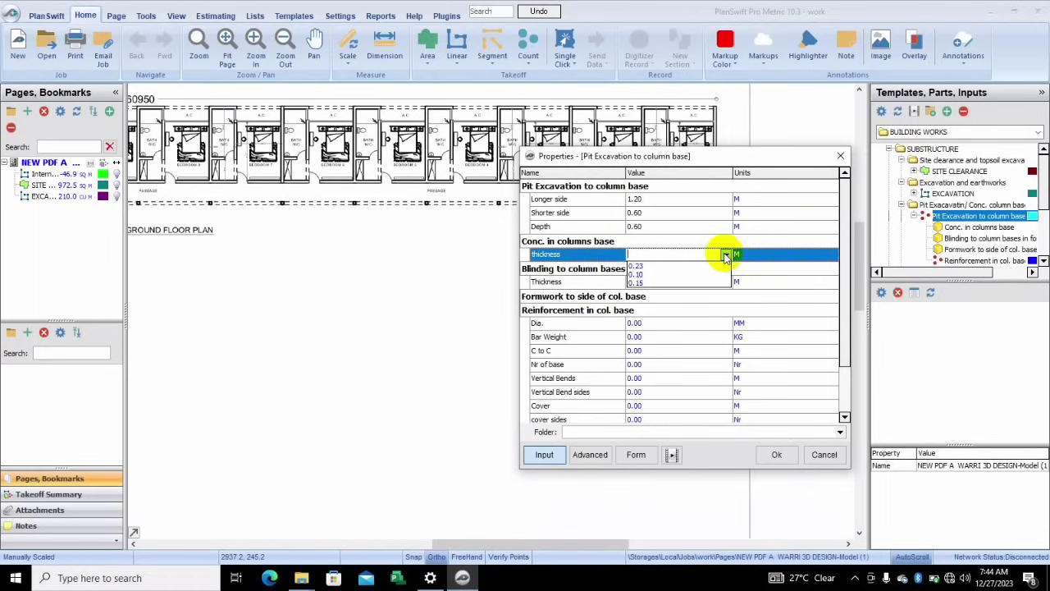
click(677, 267)
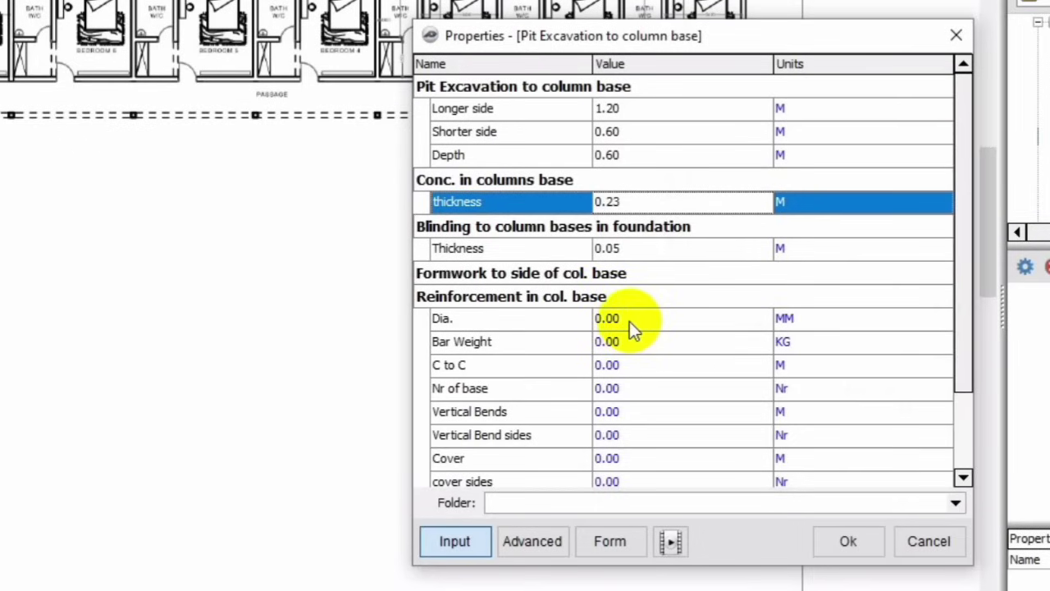
click(620, 321)
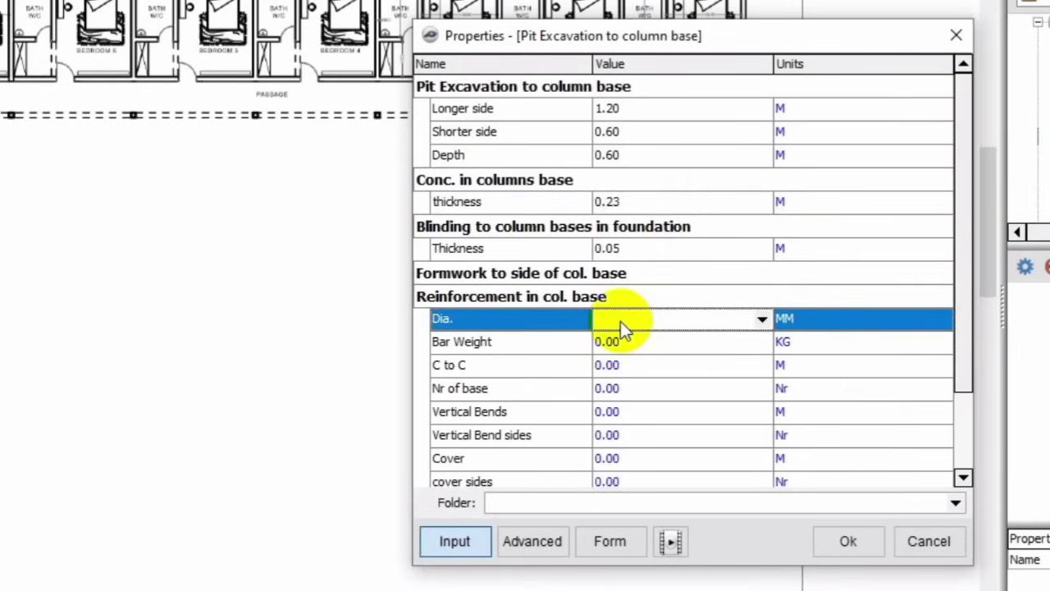
click(762, 320)
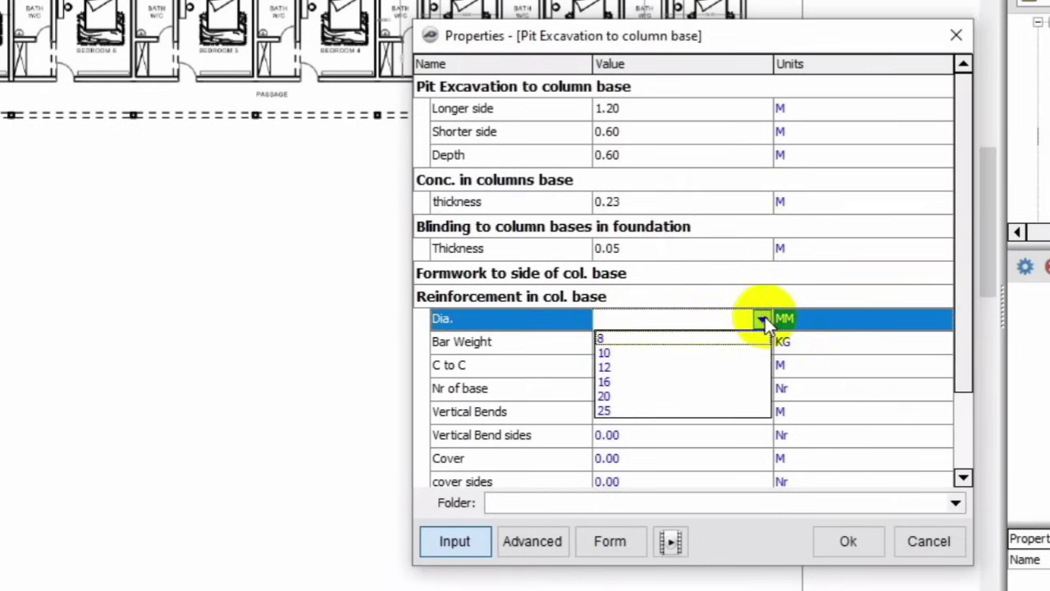
click(648, 367)
click(712, 349)
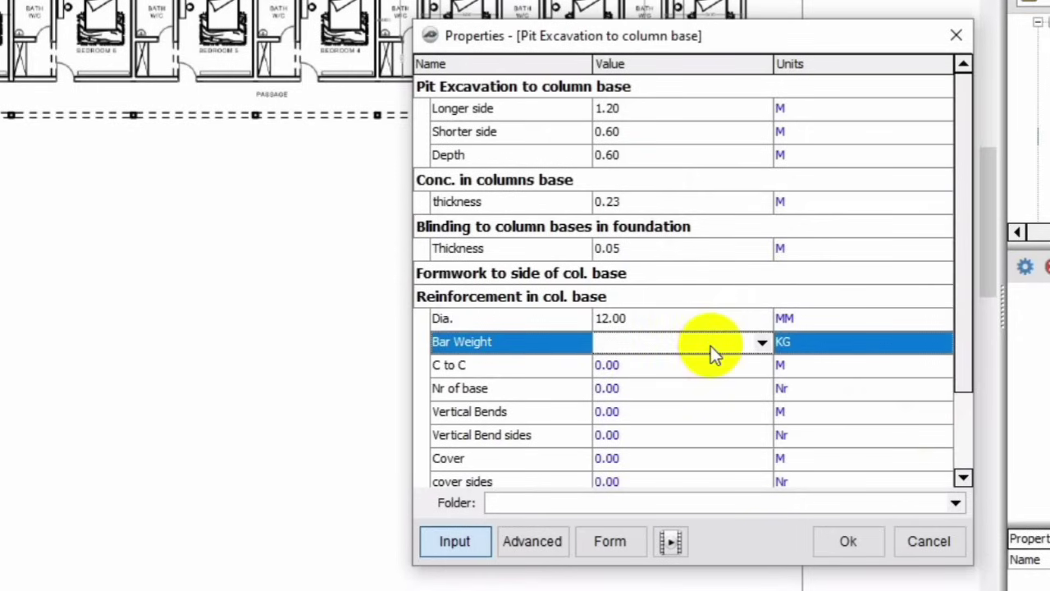
click(760, 343)
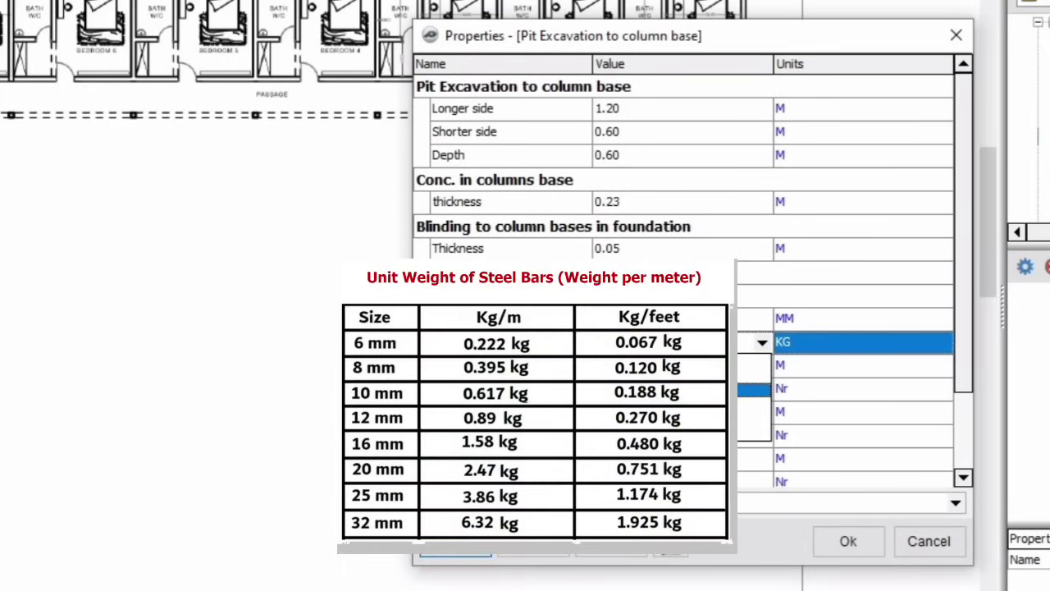
Set the bar weight to 0.62 kg and the bar spacing to 0.15 m.
click(680, 369)
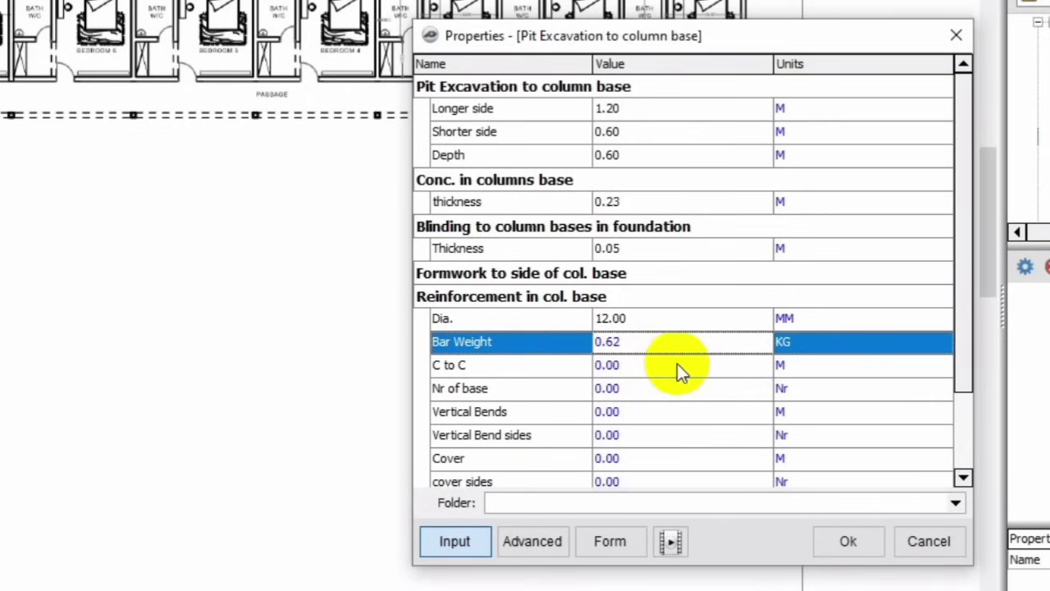
click(680, 366)
click(763, 367)
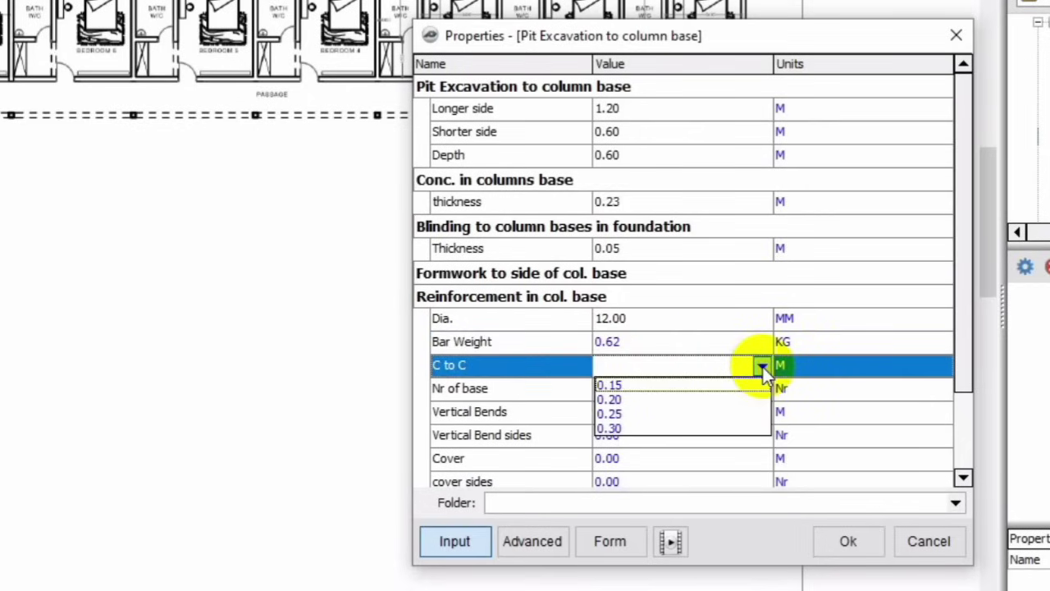
click(692, 392)
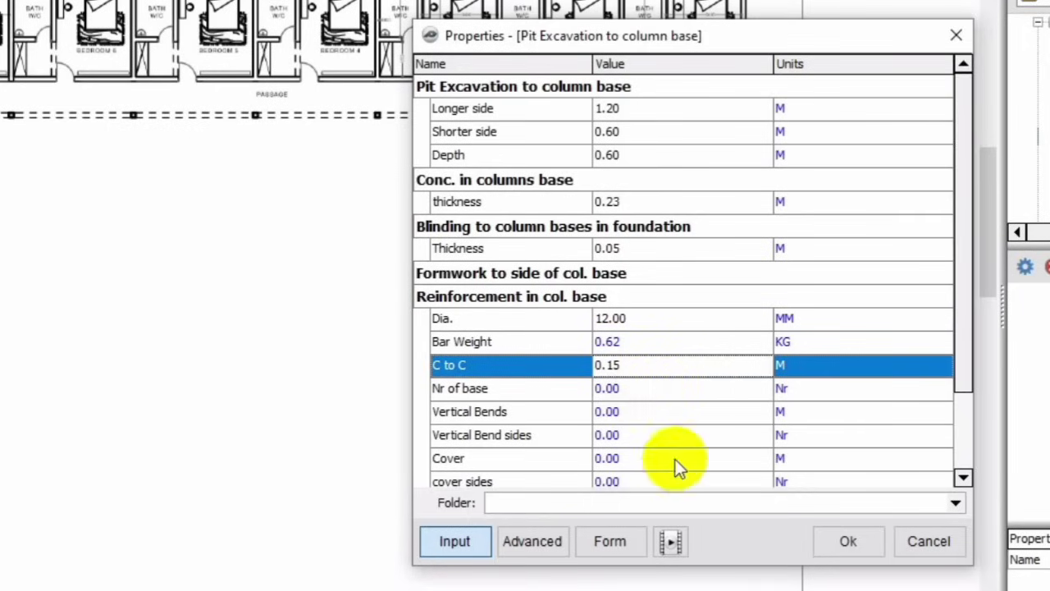
Give the reinforcement 0.20 m vertical bends on 2 sides.
click(617, 416)
click(764, 412)
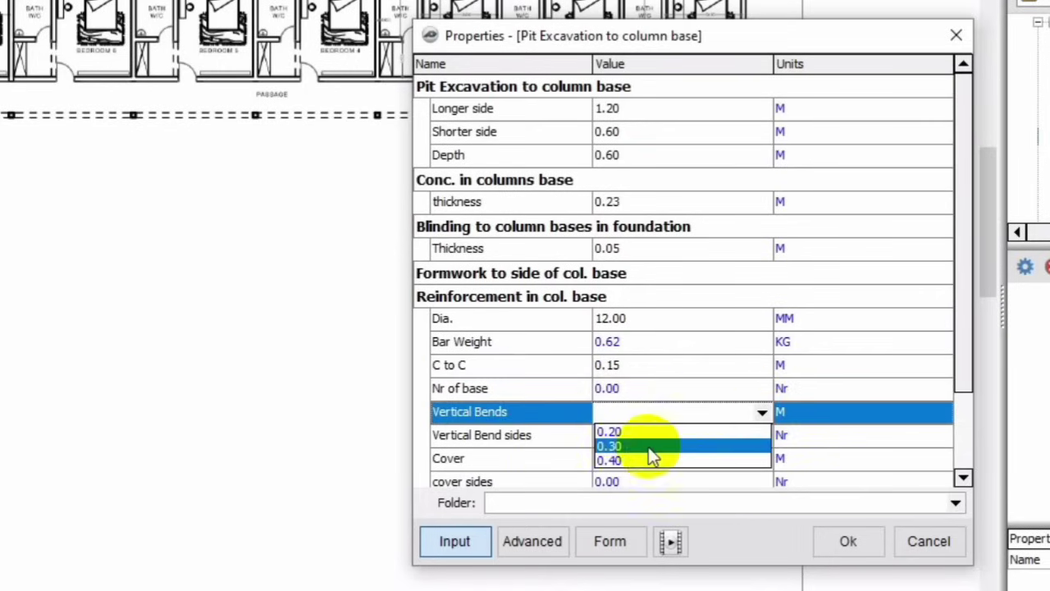
click(632, 433)
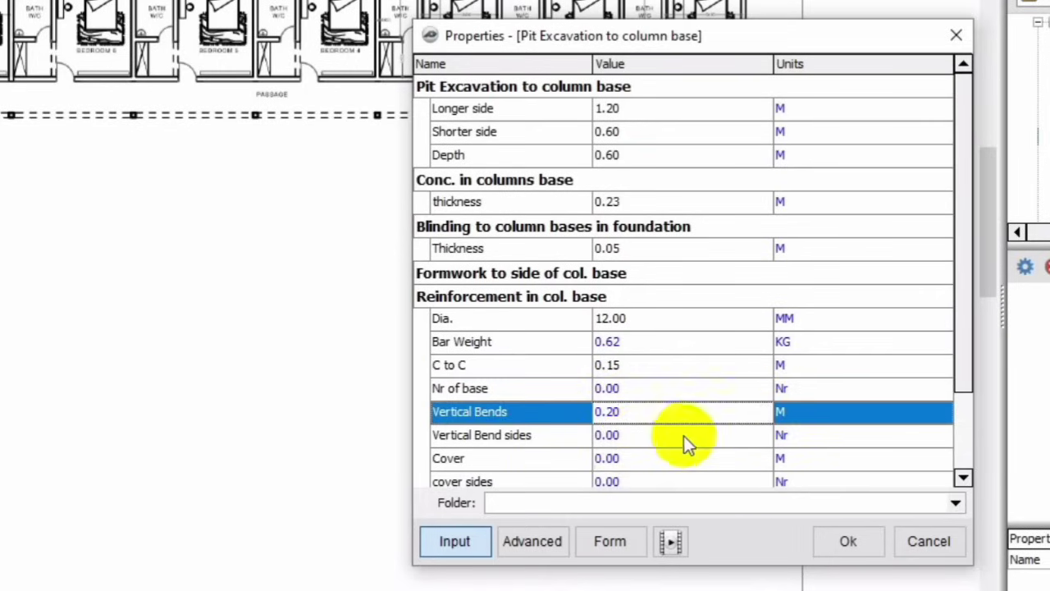
click(736, 434)
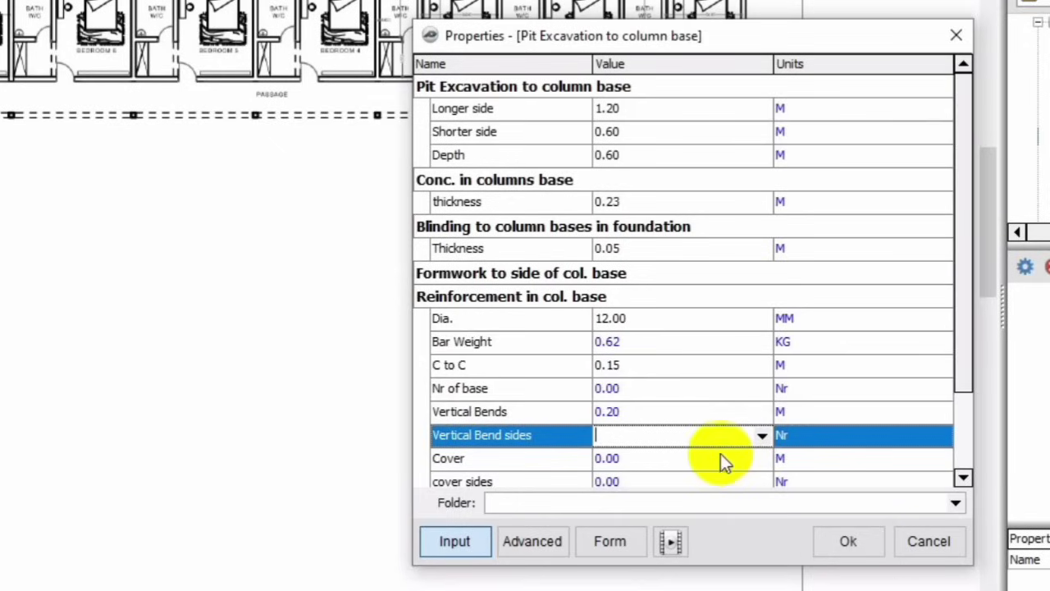
click(761, 438)
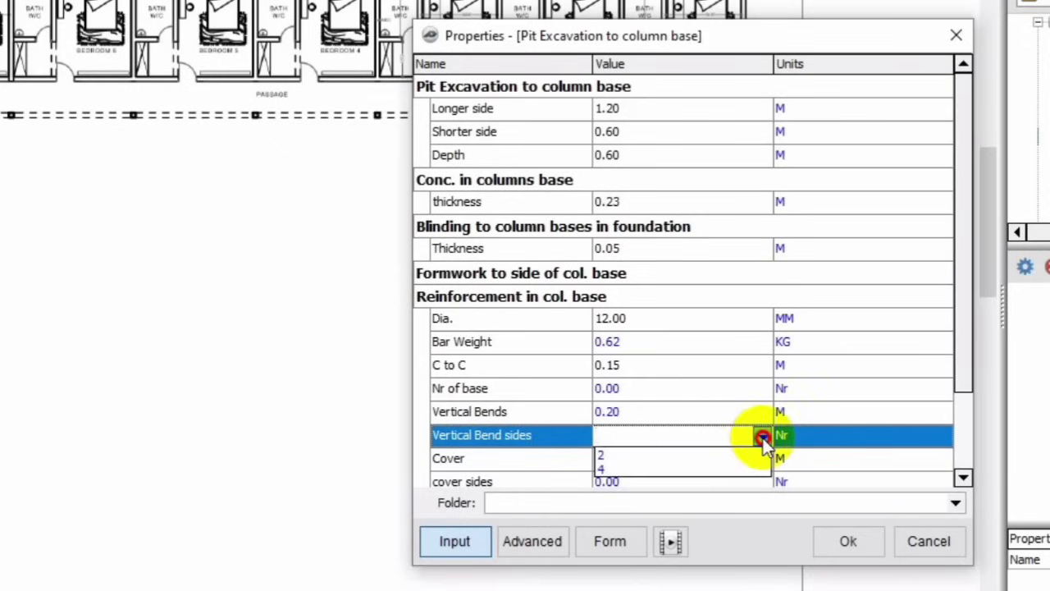
click(719, 459)
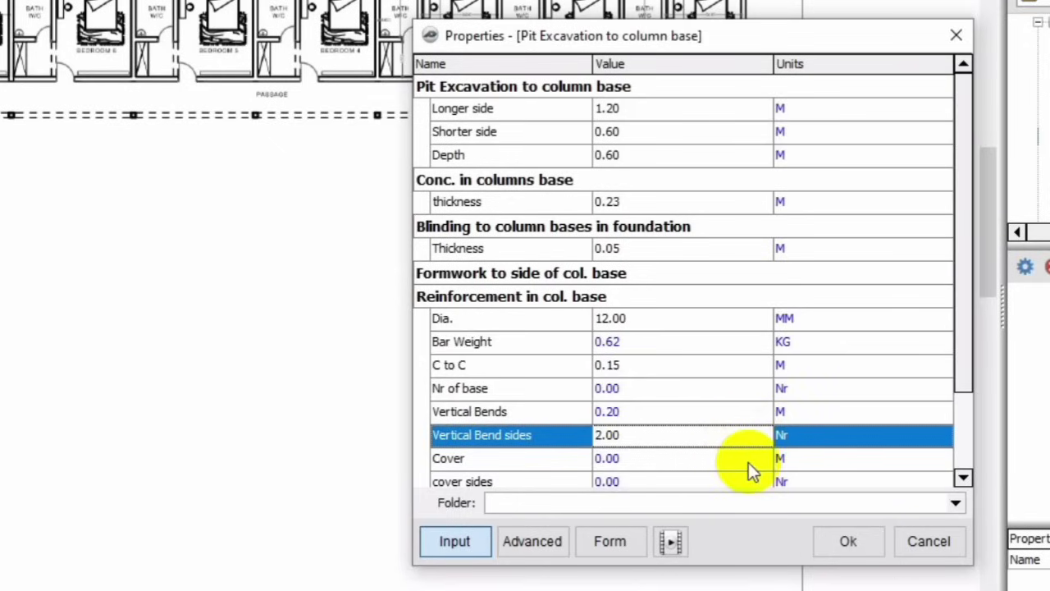
Set 0.05 m cover on 2 sides and apply the Pit Excavation properties.
click(748, 461)
click(762, 460)
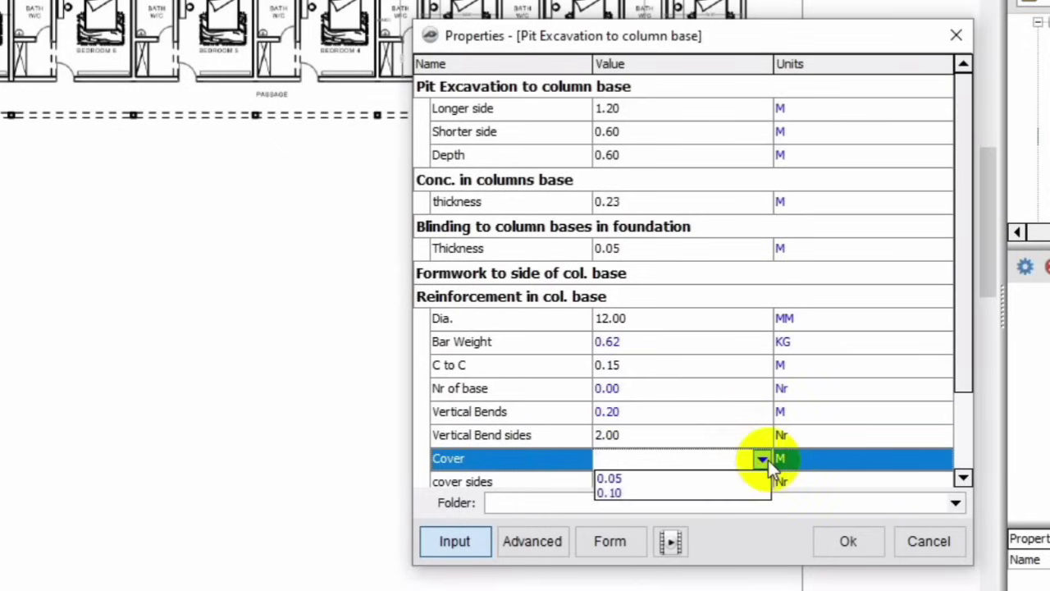
click(720, 477)
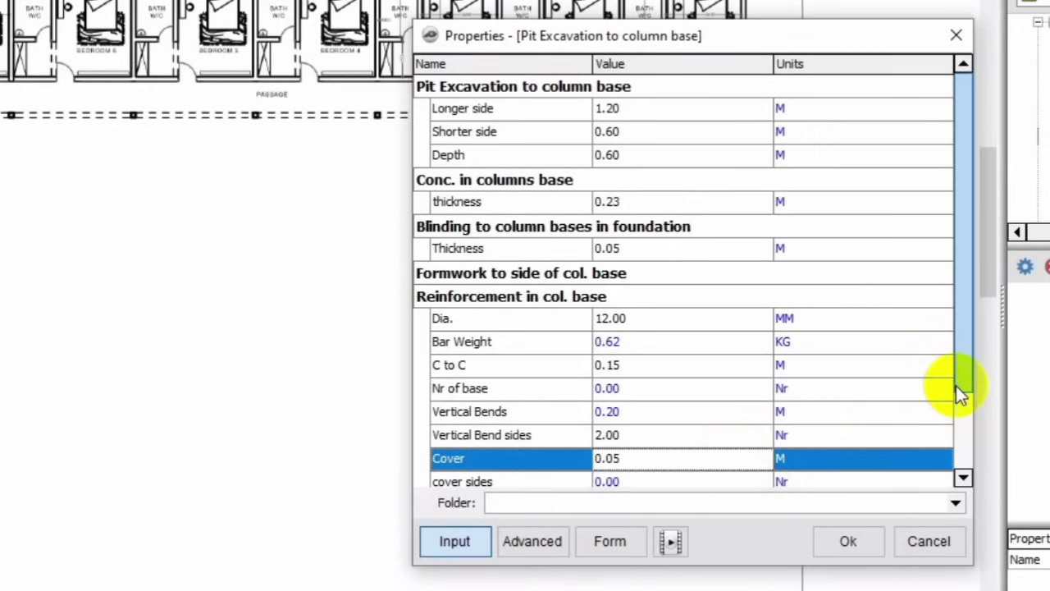
drag(955, 386, 954, 433)
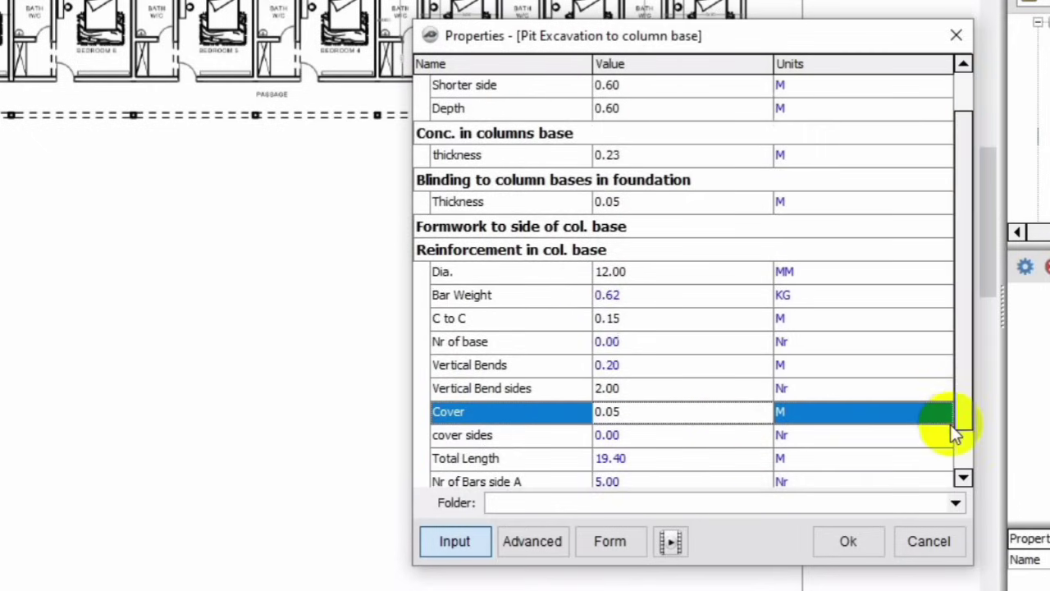
click(648, 435)
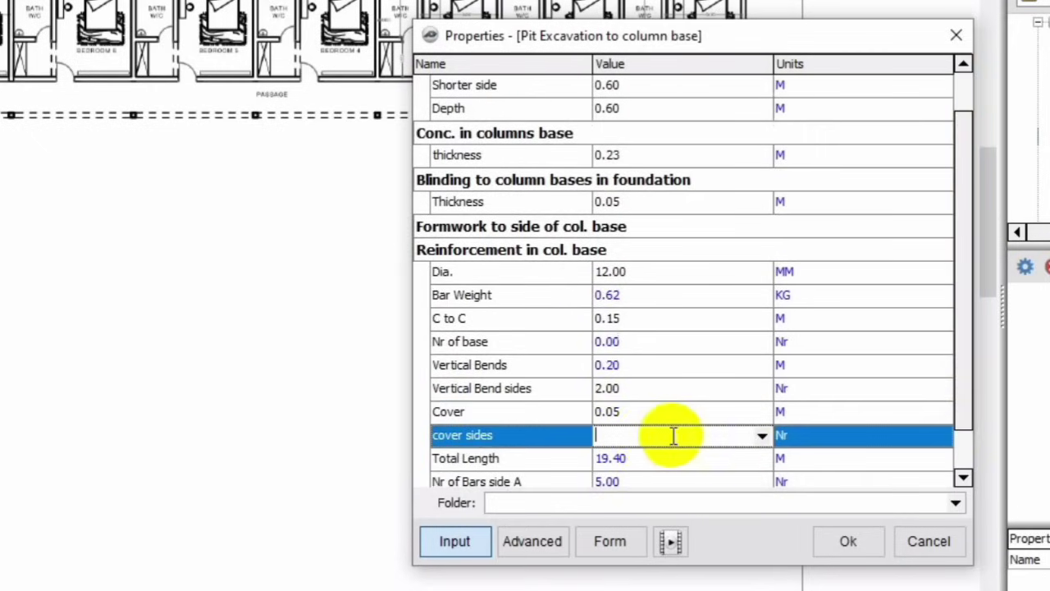
click(762, 438)
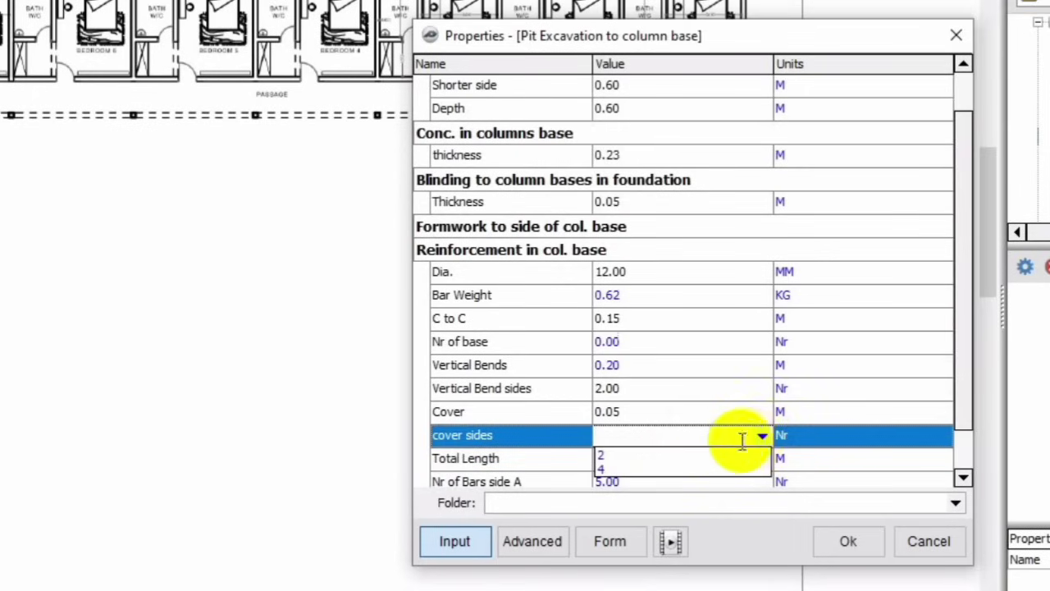
click(726, 457)
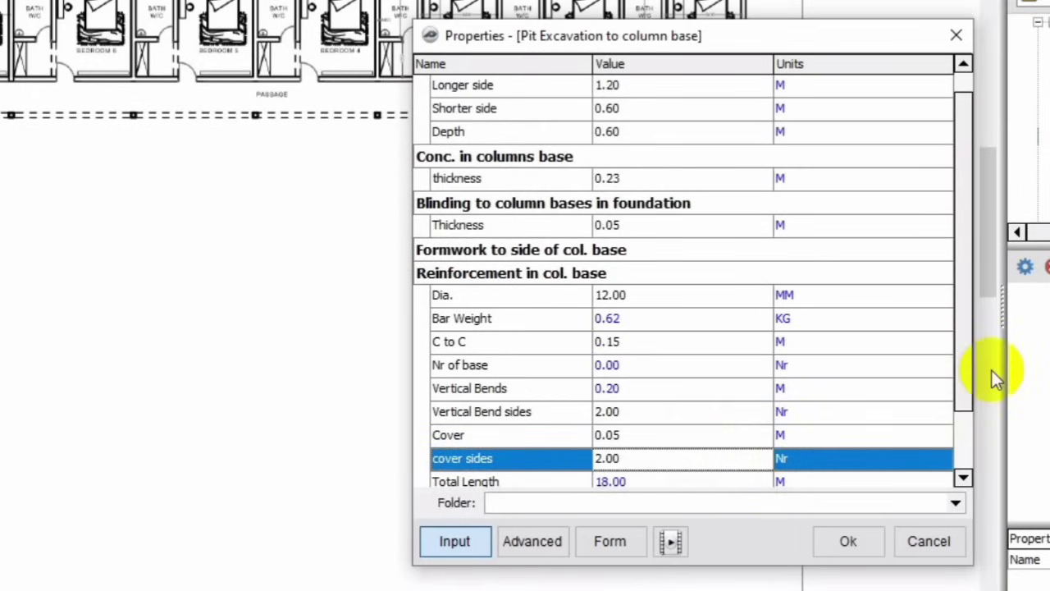
click(965, 370)
drag(965, 370, 954, 418)
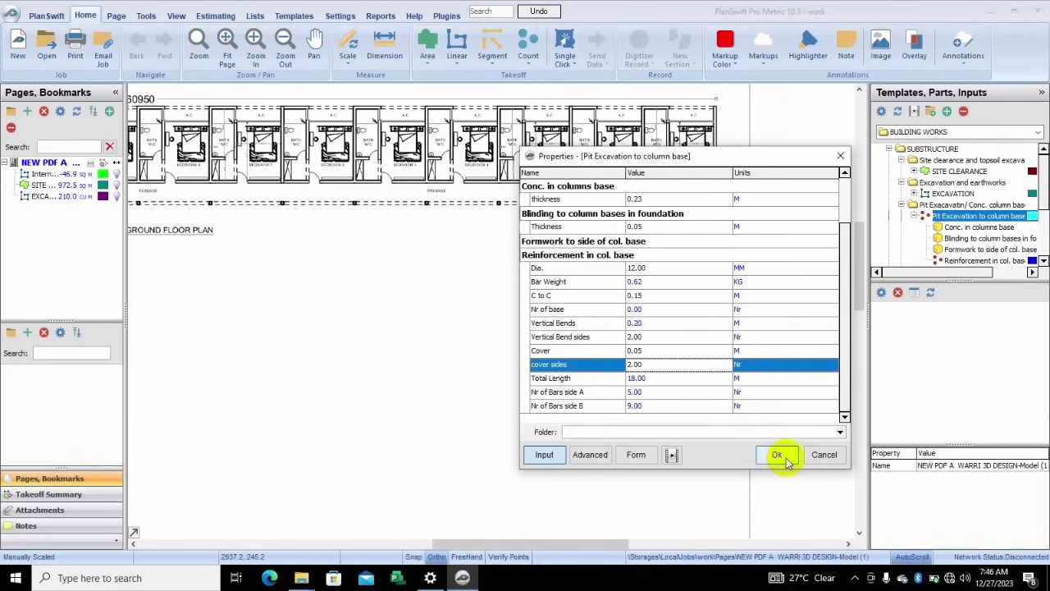
click(853, 547)
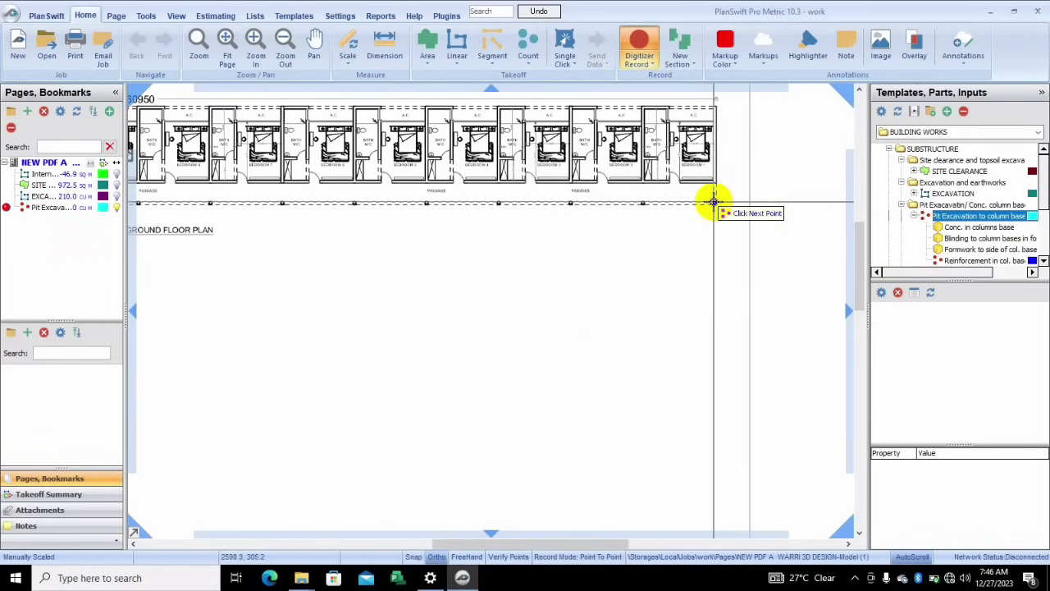
Place eight pit points right to left along the dashed foundation line, totalling 3.5 cu m.
click(713, 200)
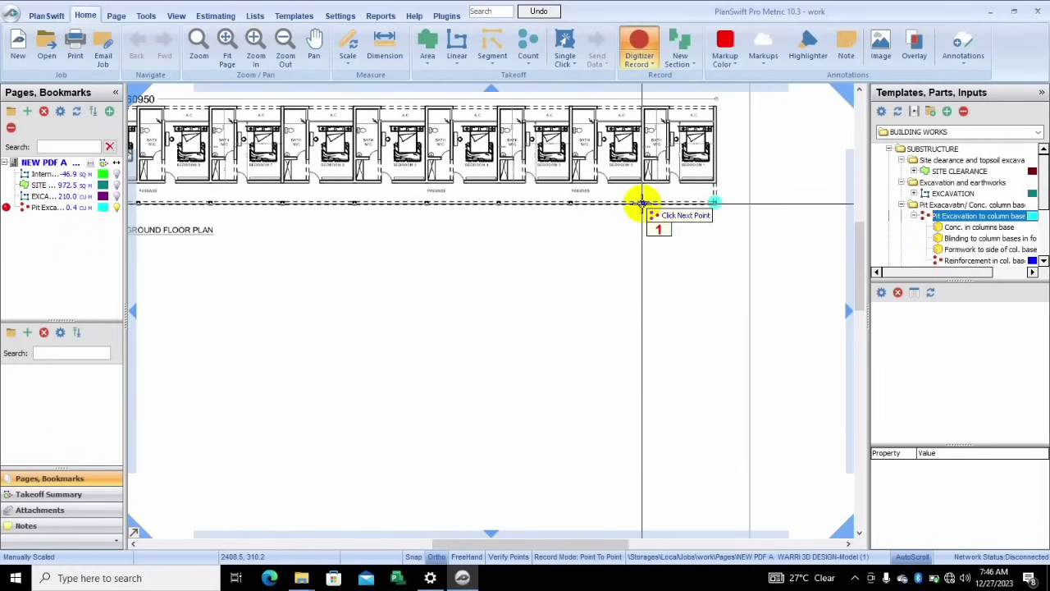
click(642, 202)
click(572, 202)
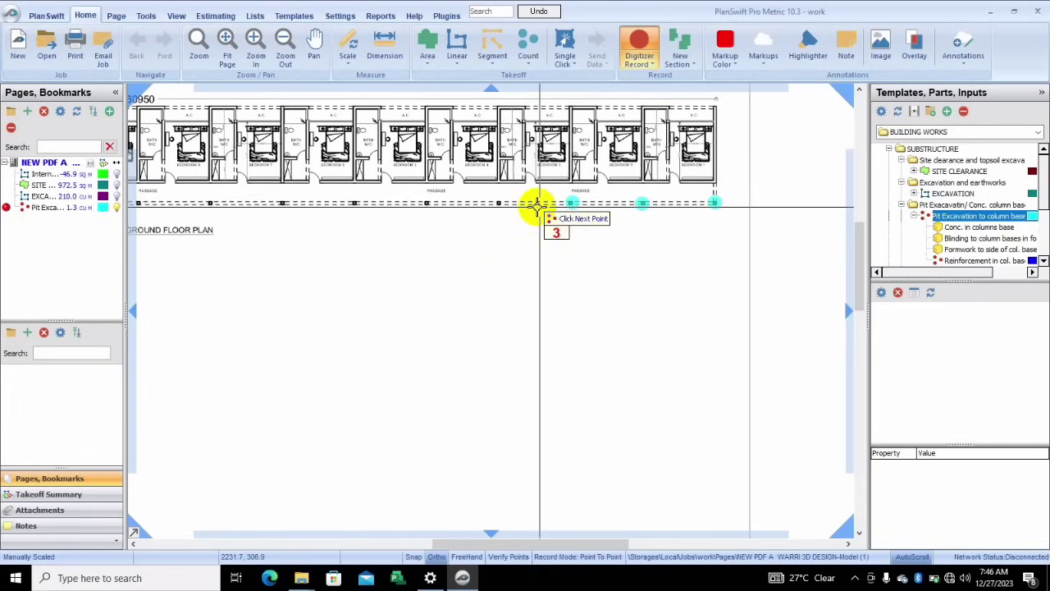
click(499, 202)
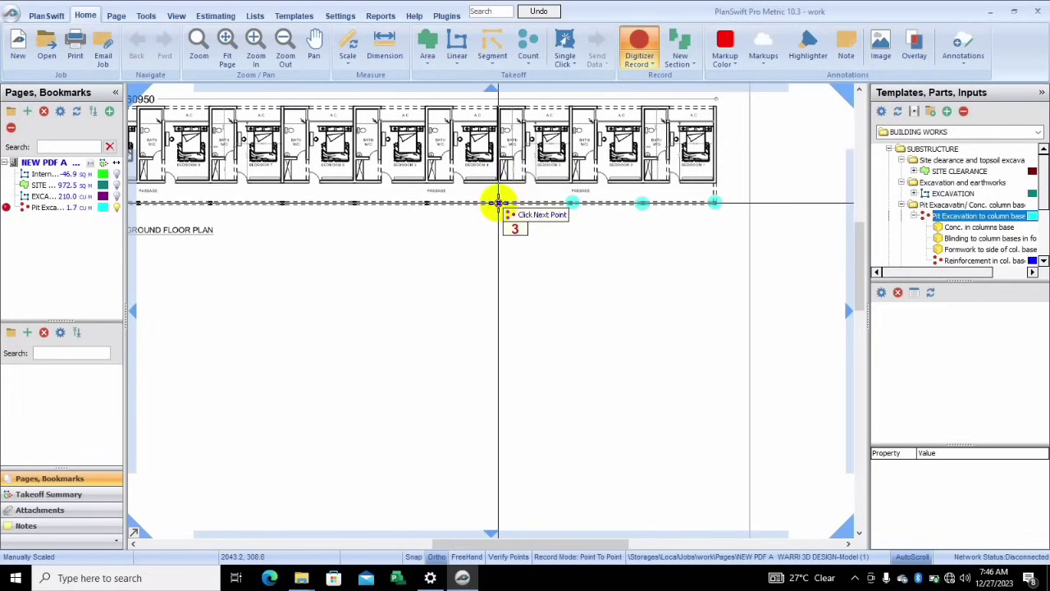
click(425, 202)
click(354, 202)
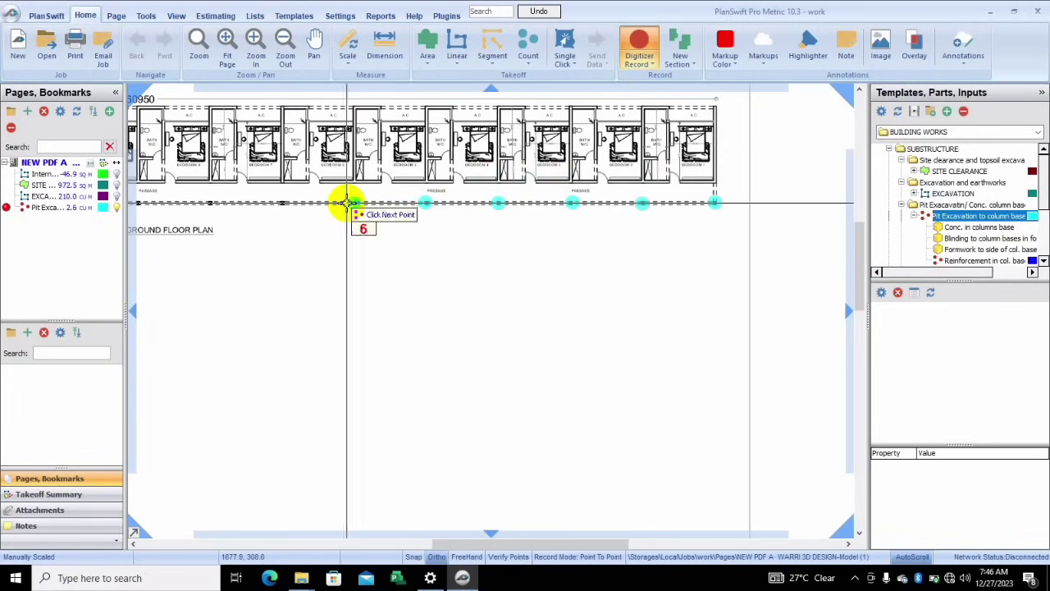
click(282, 202)
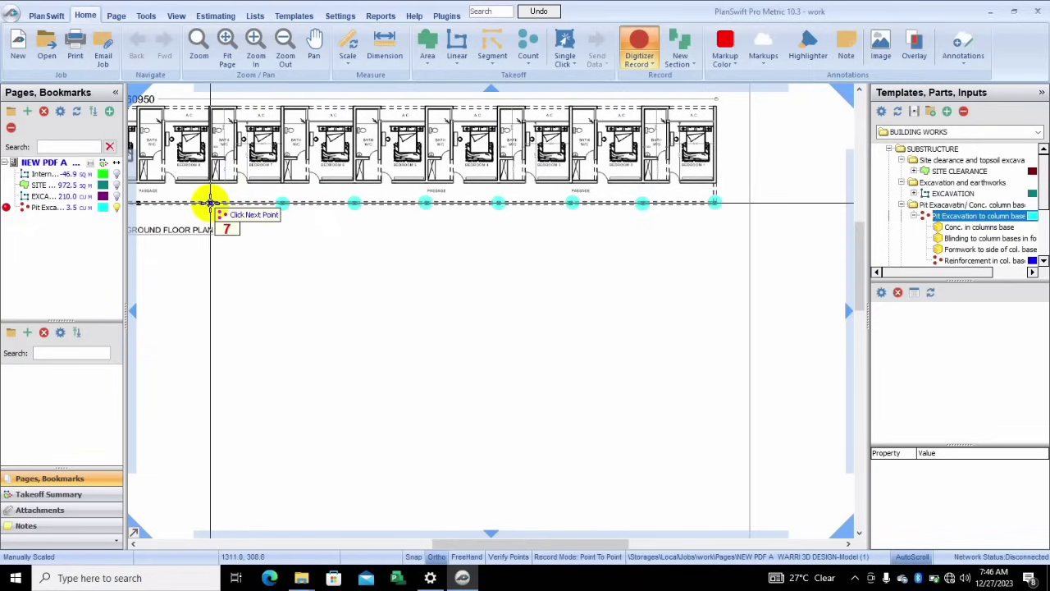
click(211, 202)
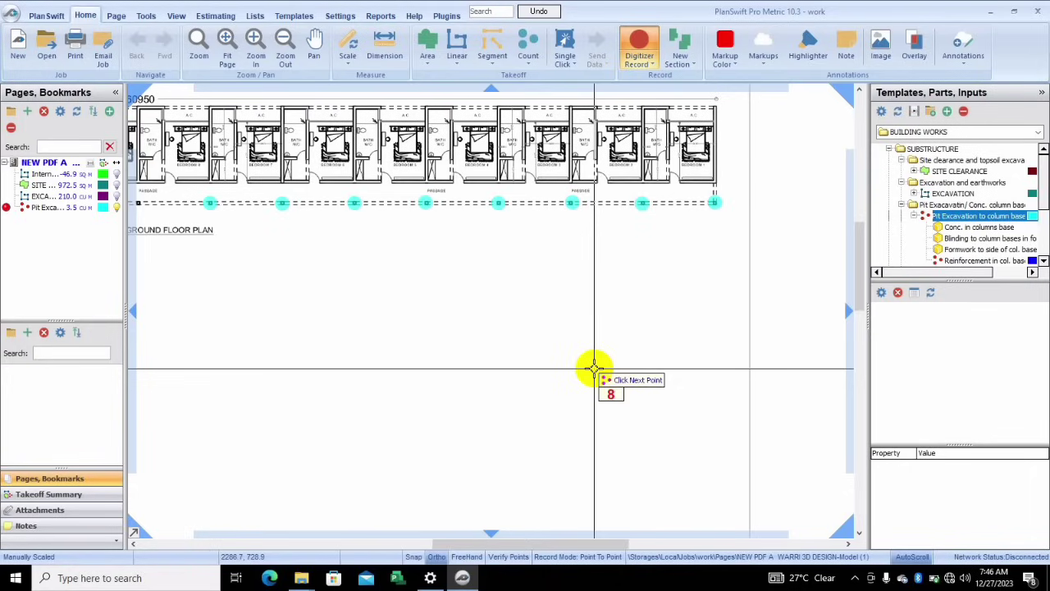
key(Escape)
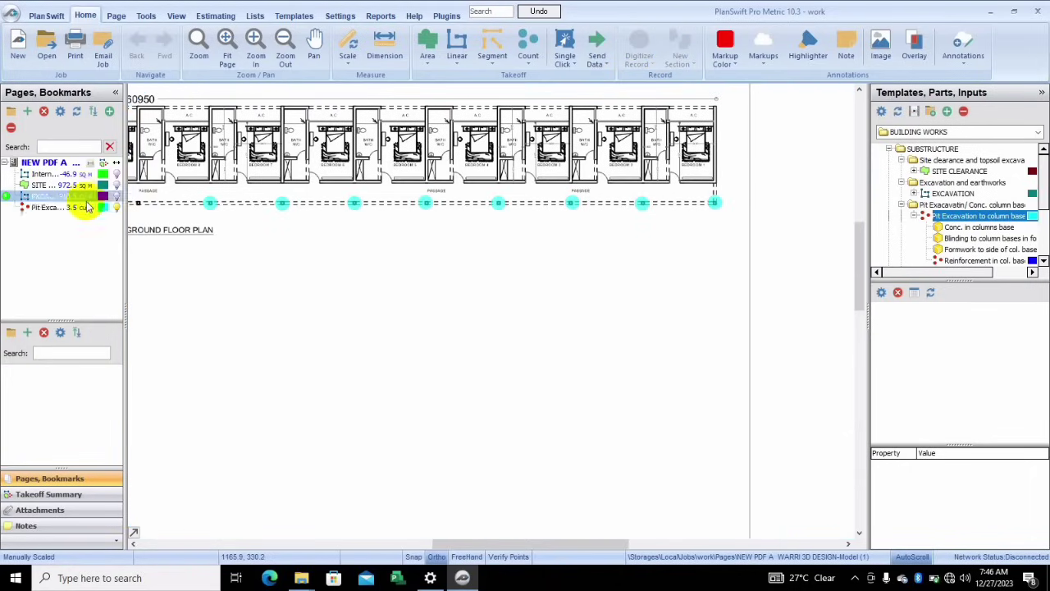
Collapse Pit Excavation and start a Hardcore filling takeoff from the Filling to make up level templates.
click(82, 206)
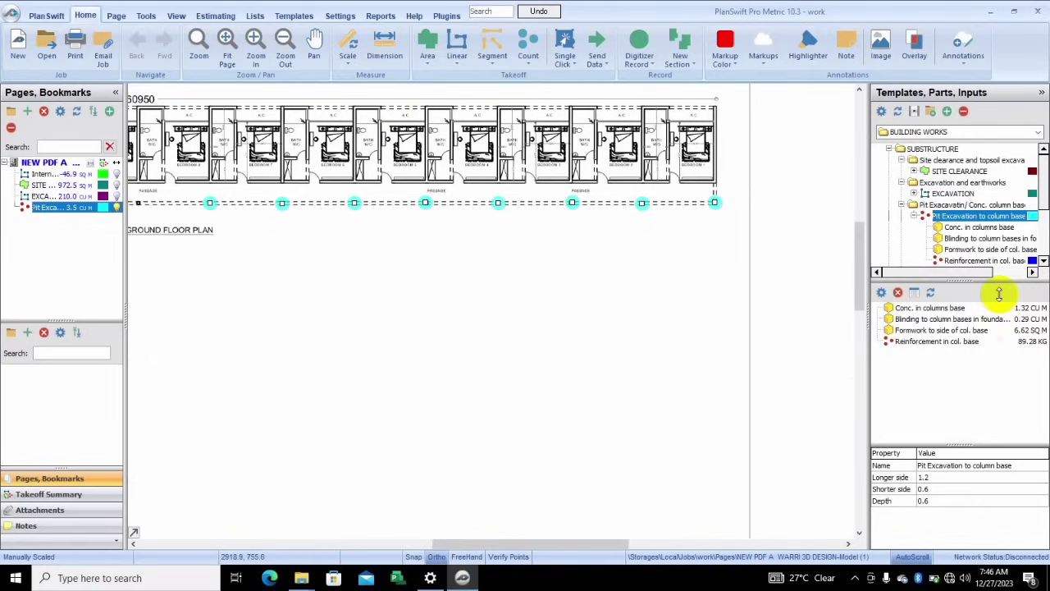
click(902, 204)
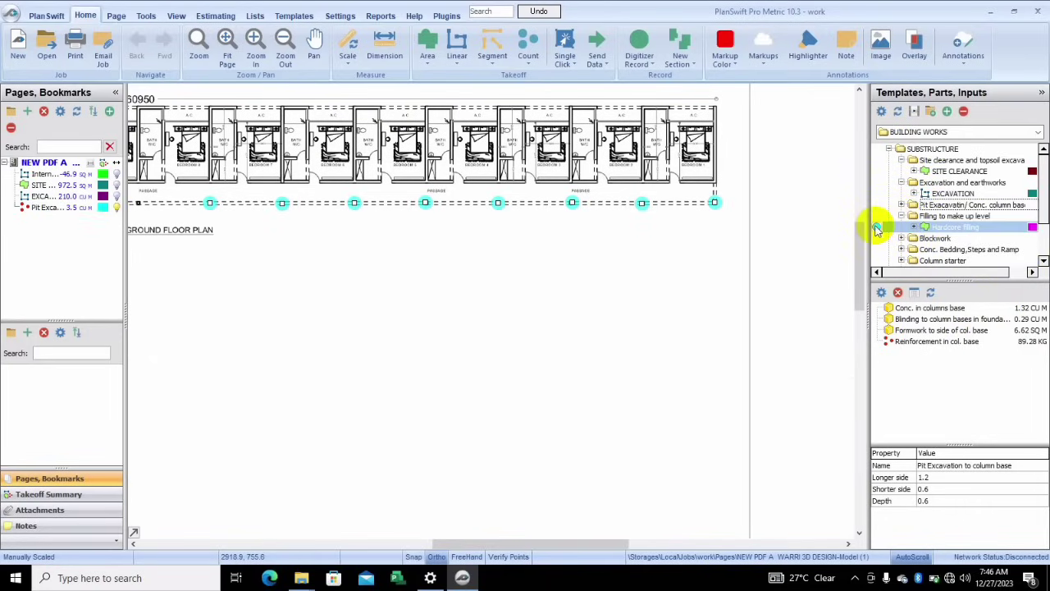
double_click(877, 229)
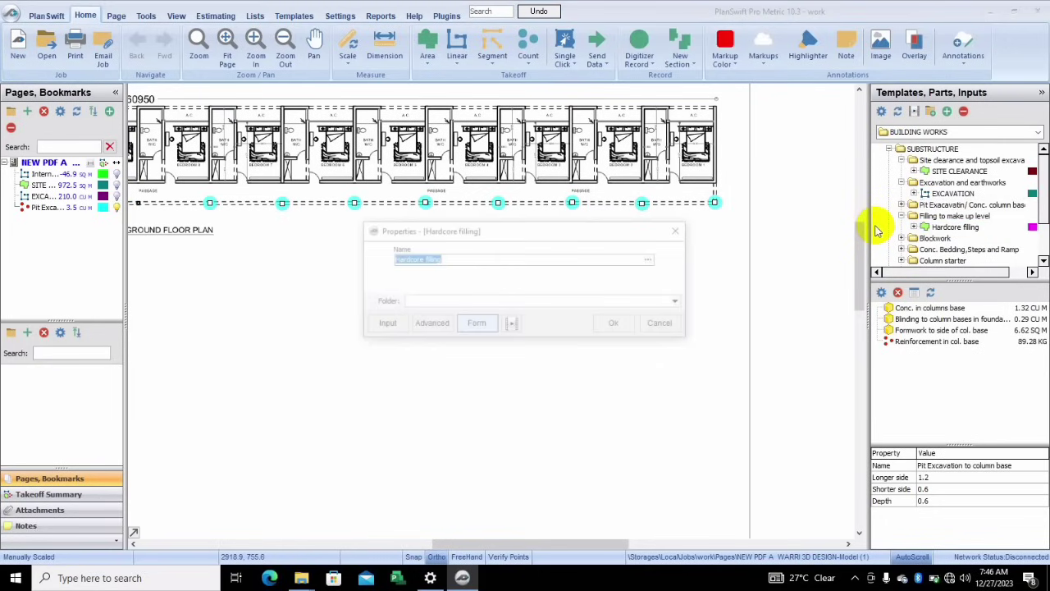
click(617, 327)
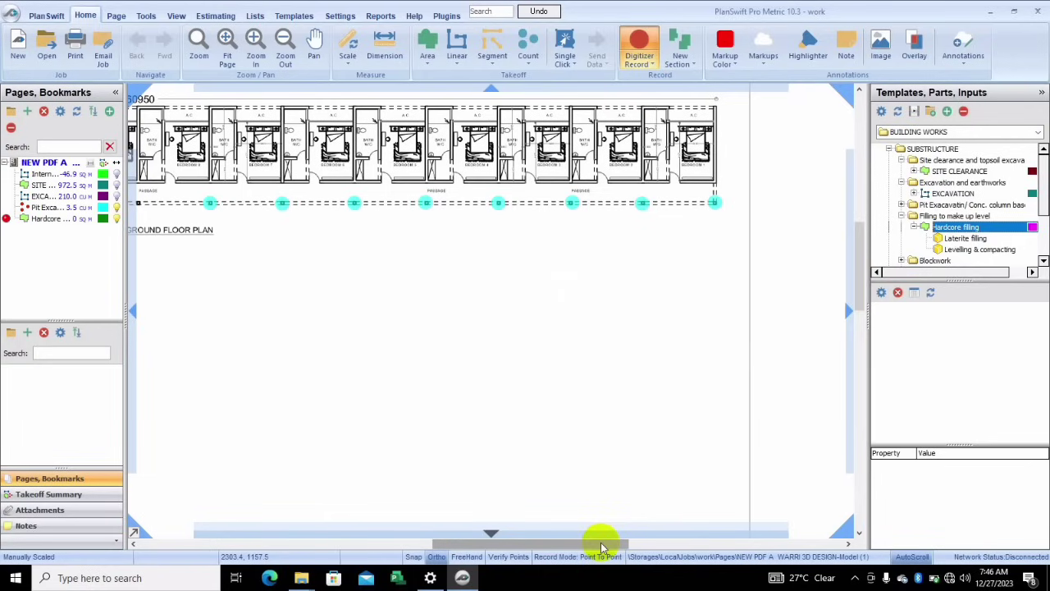
Outline the top wing's four corners as the Hardcore filling area (367.3 sq m) and select it.
drag(603, 544, 583, 544)
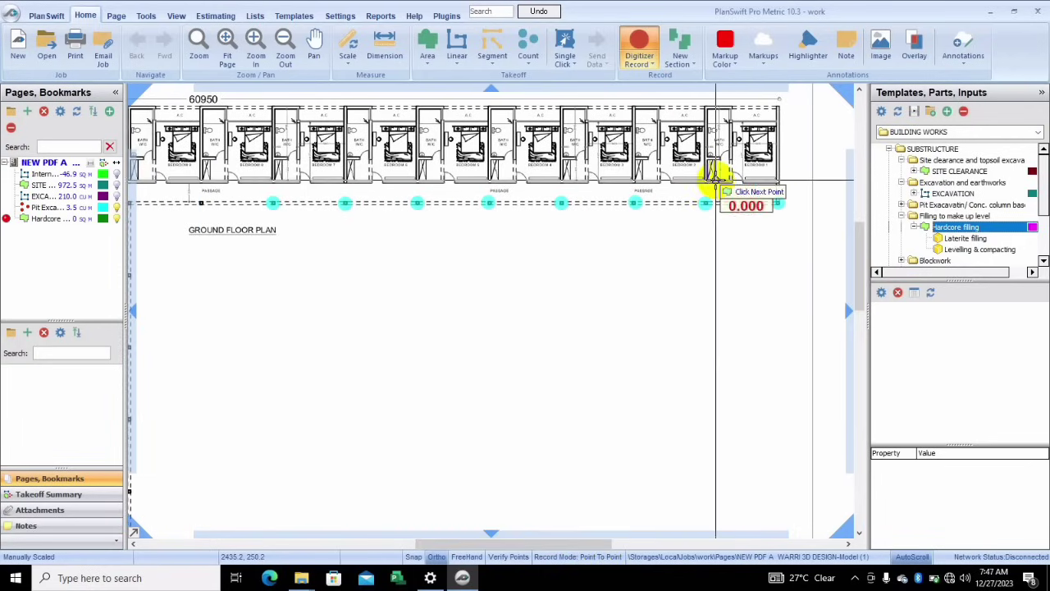
click(777, 106)
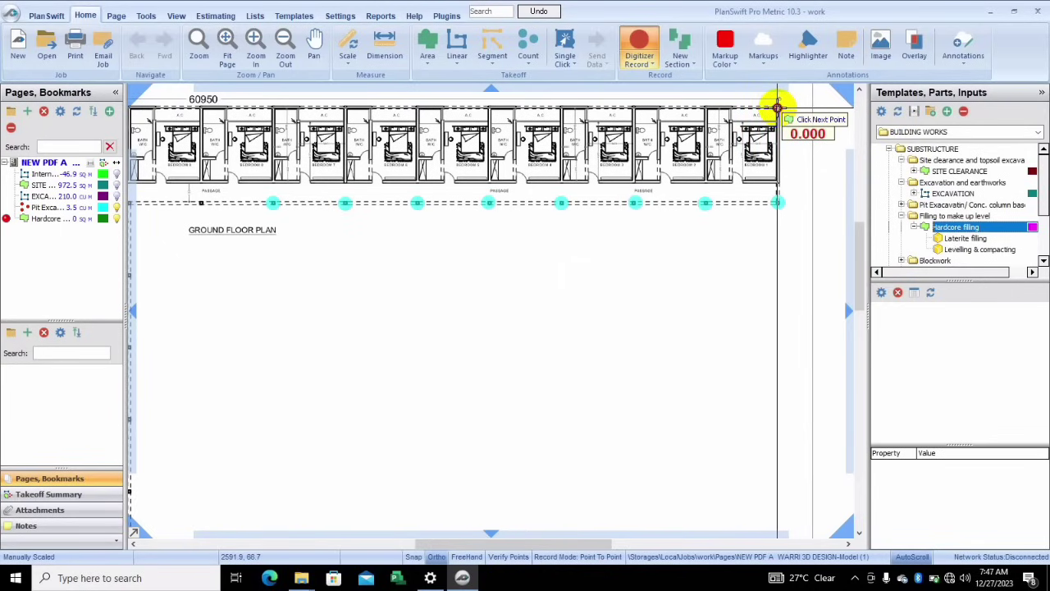
click(777, 180)
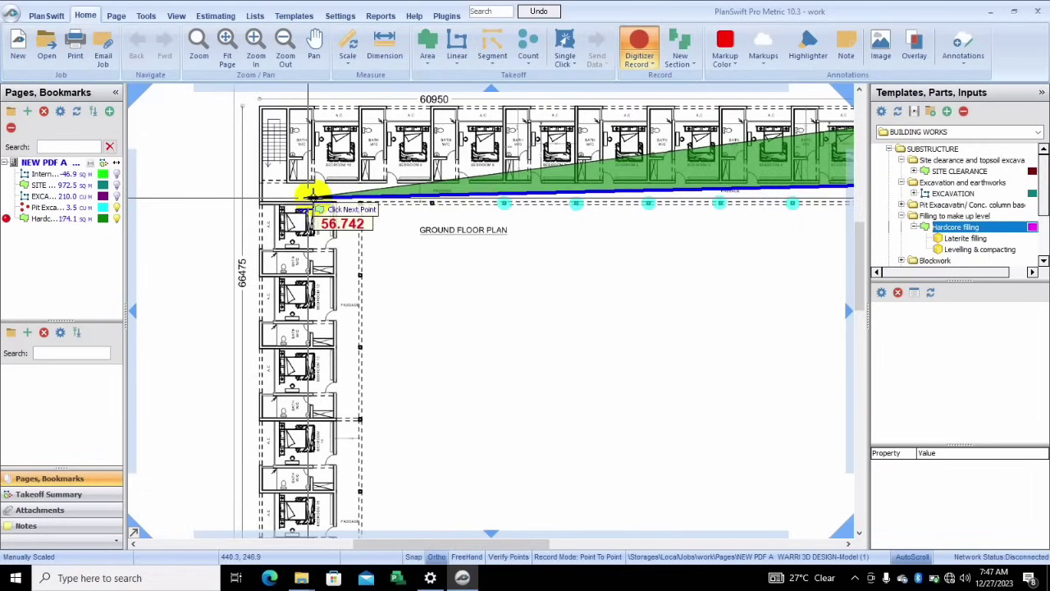
click(260, 180)
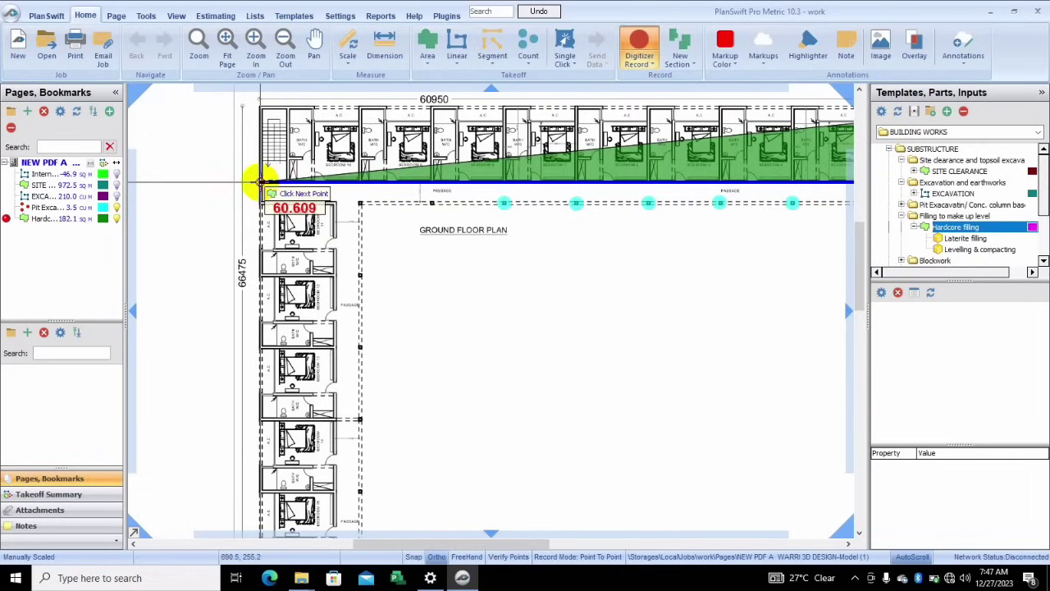
click(260, 107)
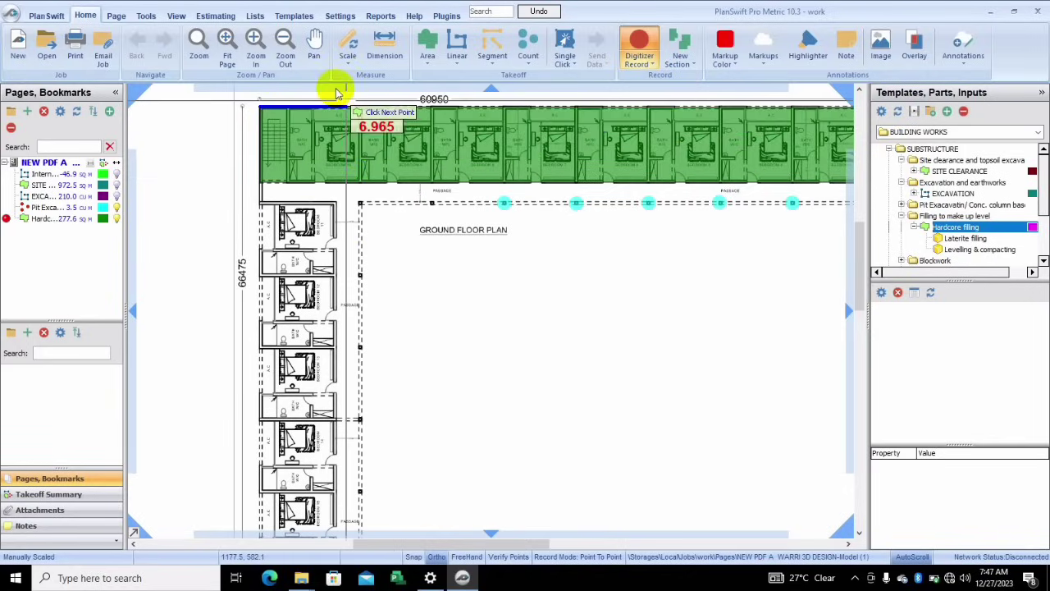
click(271, 110)
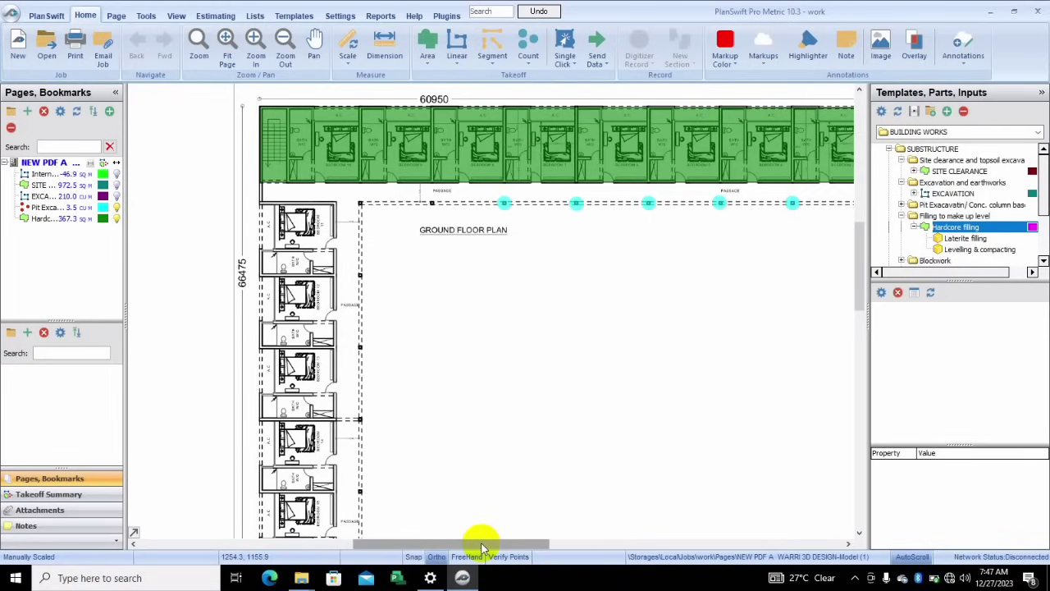
click(45, 219)
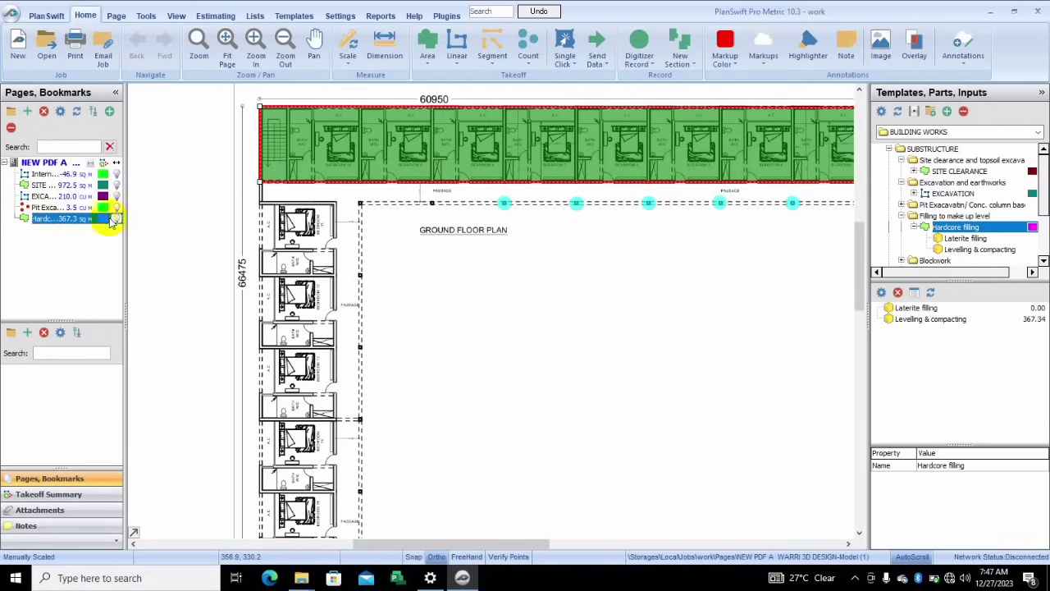
Set the Hardcore filling's laterite filling thickness to 0.35 in its properties.
click(87, 220)
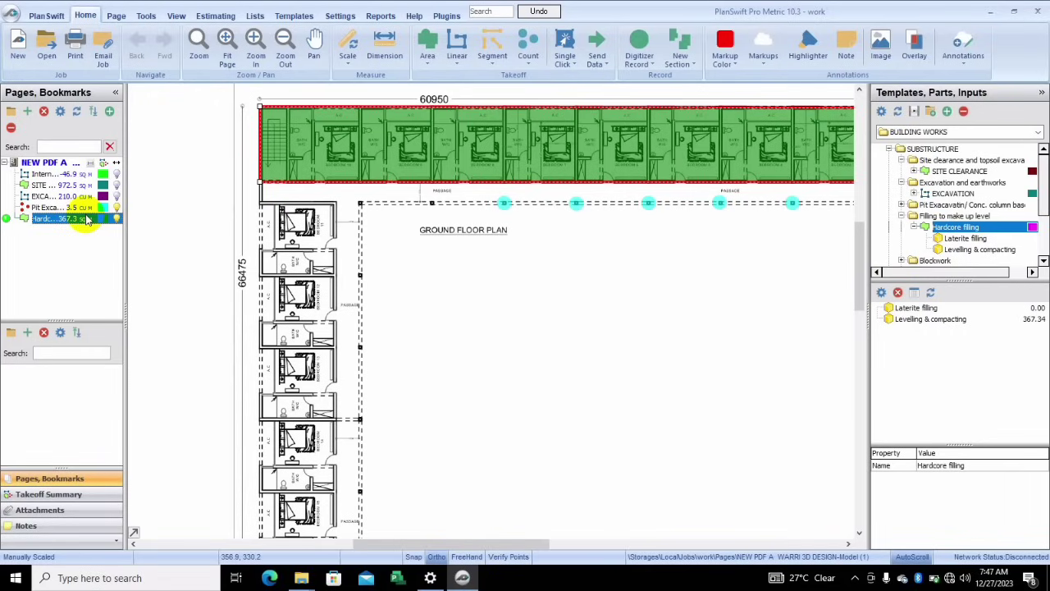
double_click(87, 220)
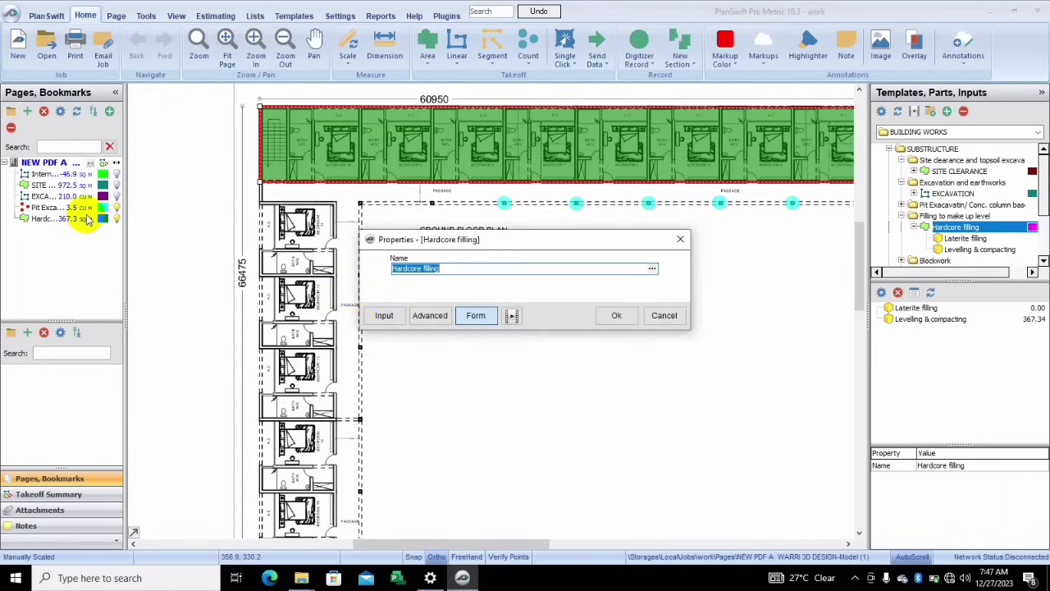
click(401, 324)
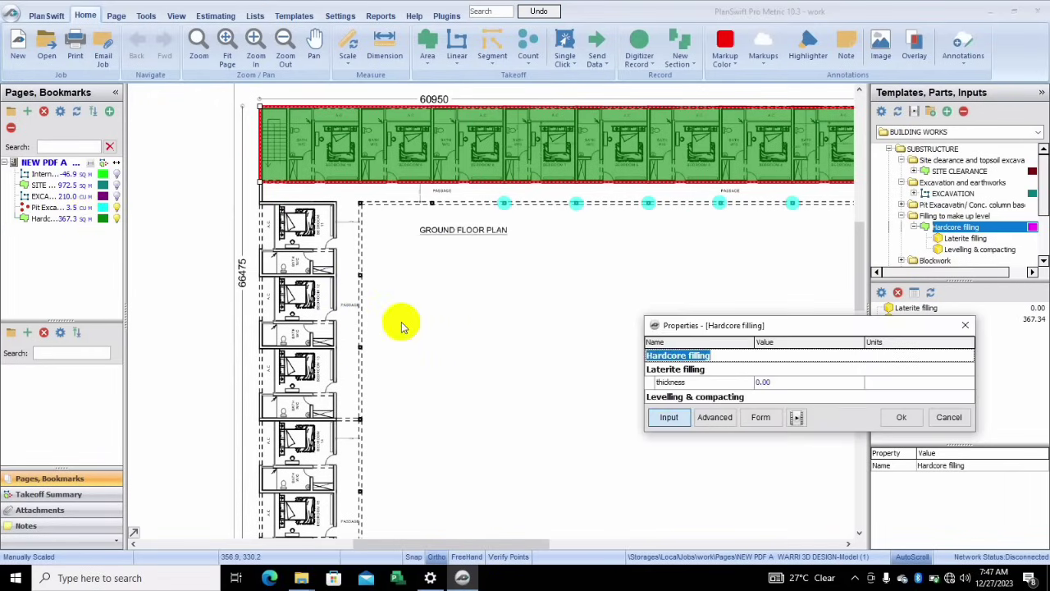
click(778, 384)
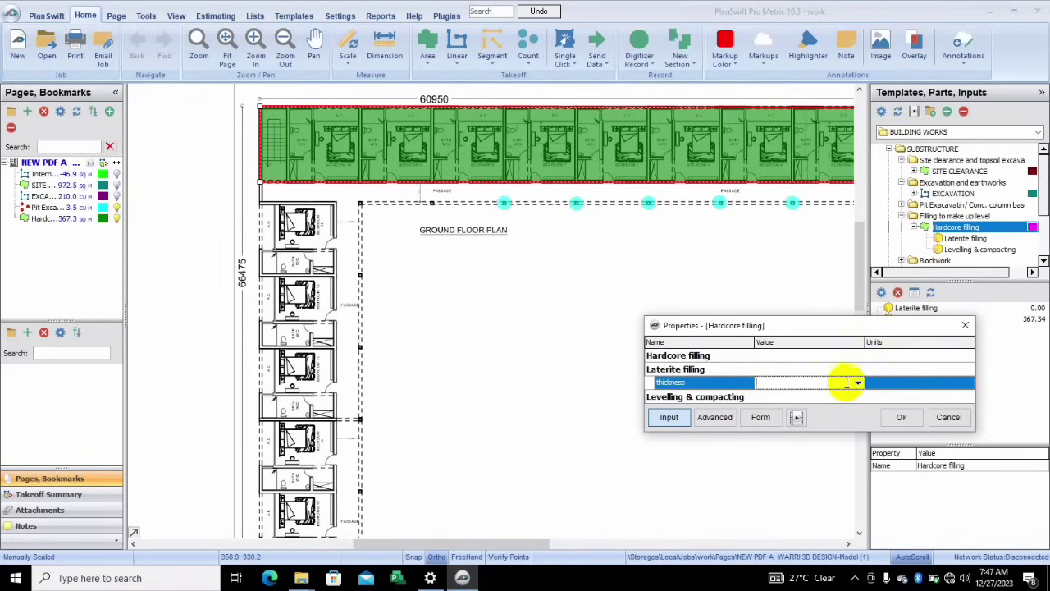
click(857, 382)
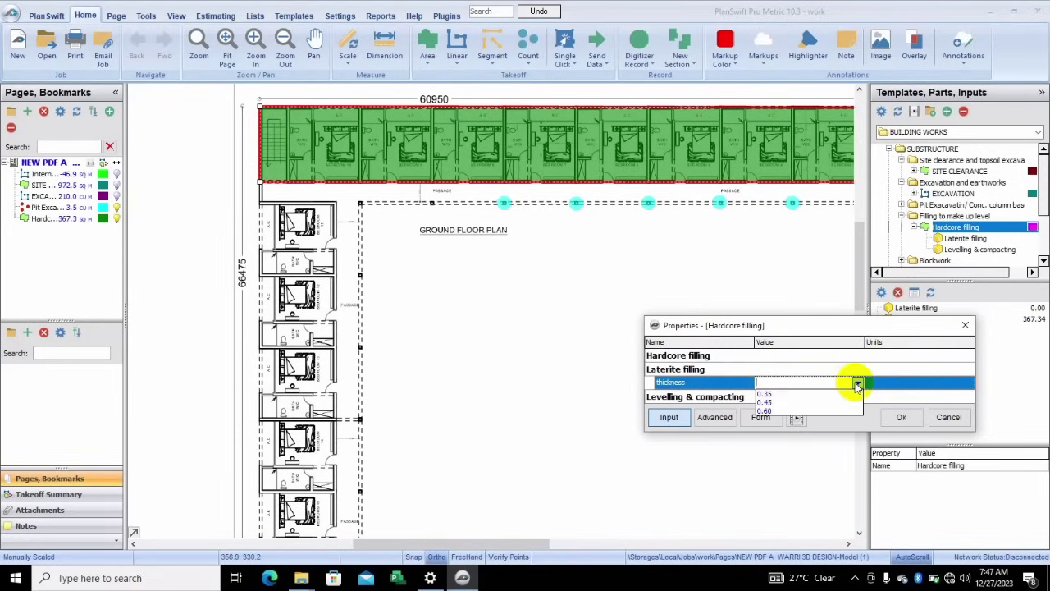
click(805, 395)
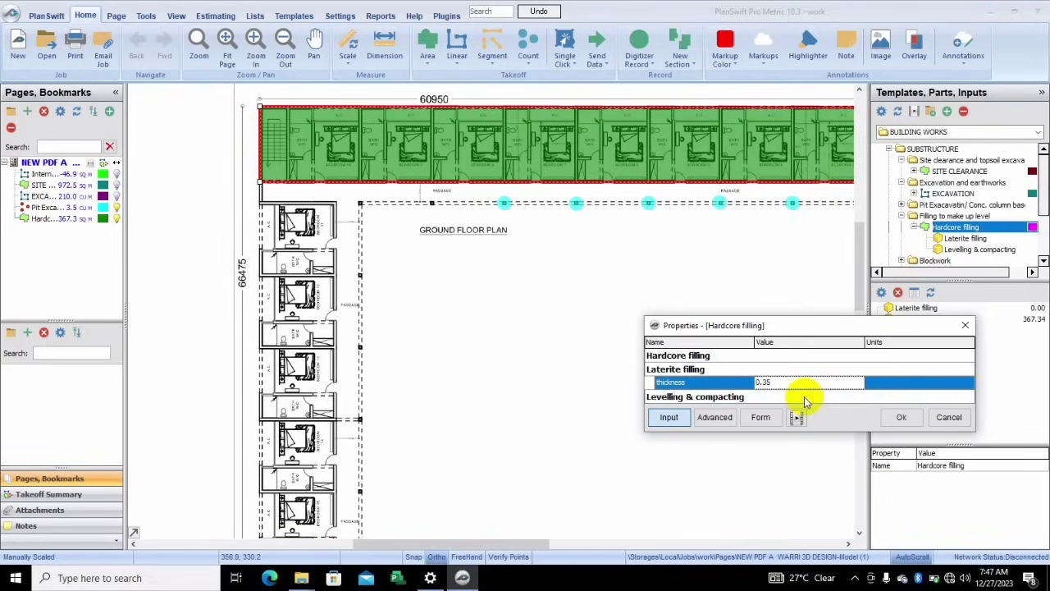
click(902, 419)
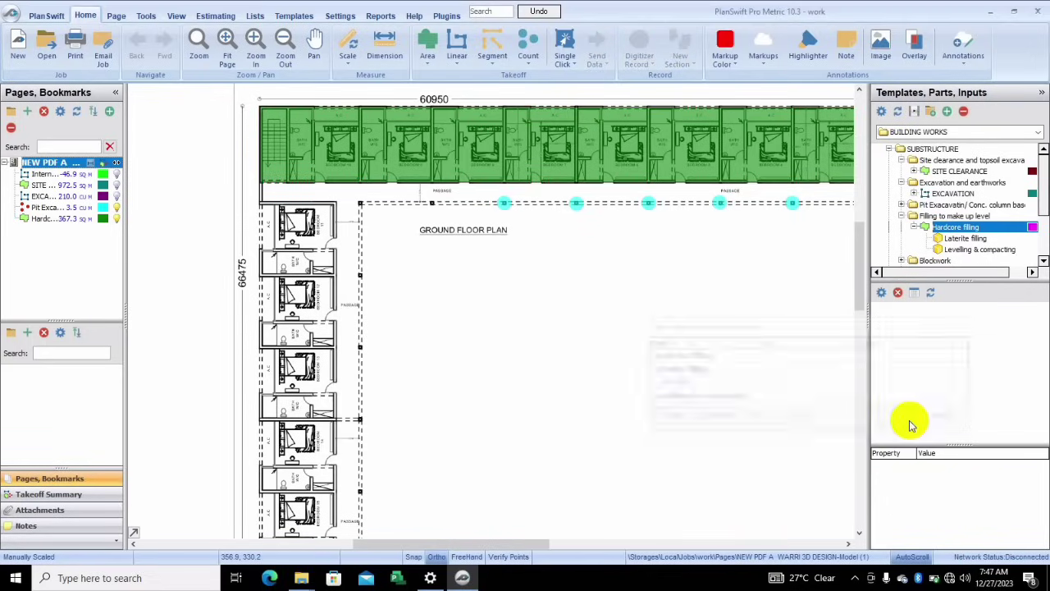
Review the Hardcore filling quantities (laterite 128.57) and collapse the Filling to make up level group.
click(104, 197)
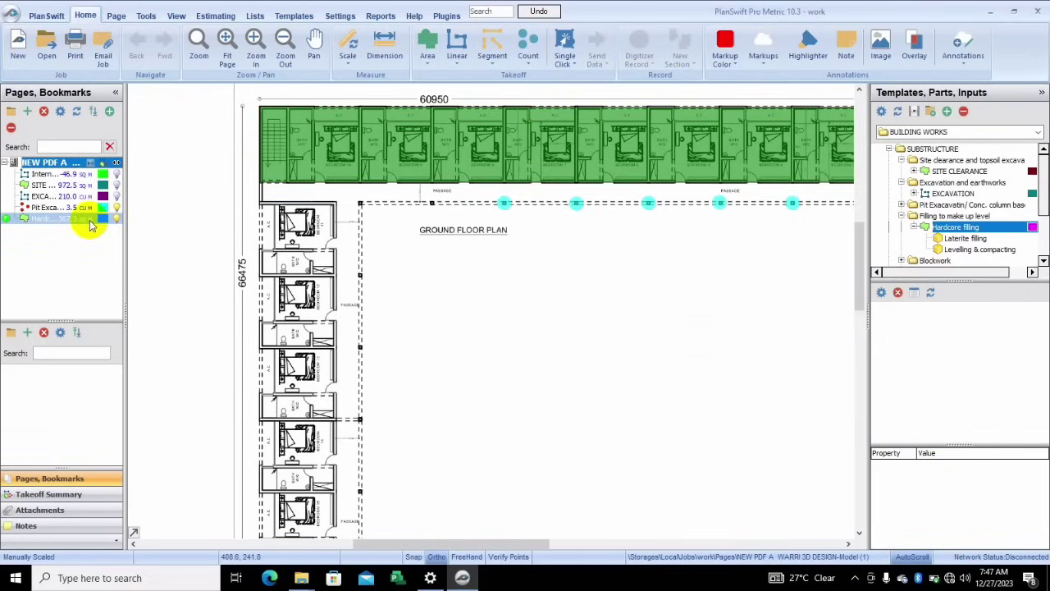
click(90, 219)
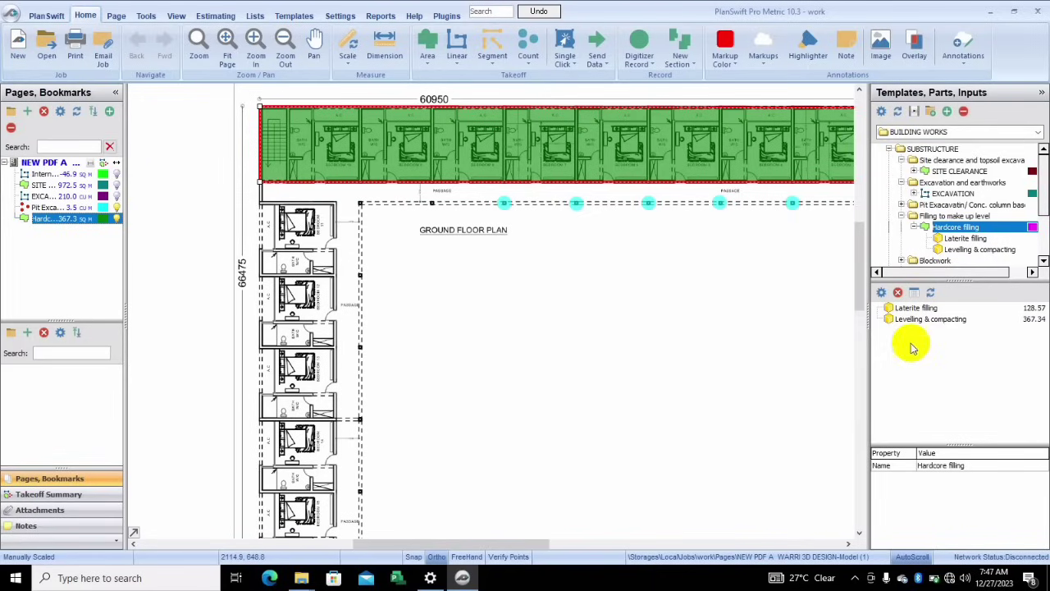
click(901, 216)
Create a Blockwork in foundation takeoff with 1.2 m wall height and 0.23 m width.
click(901, 227)
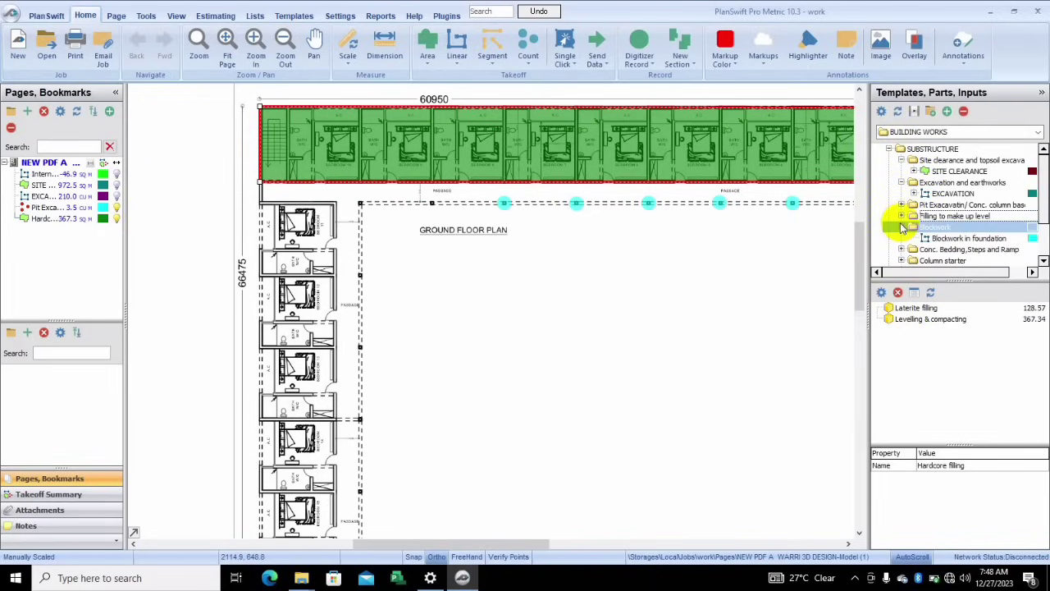
click(894, 238)
double_click(879, 238)
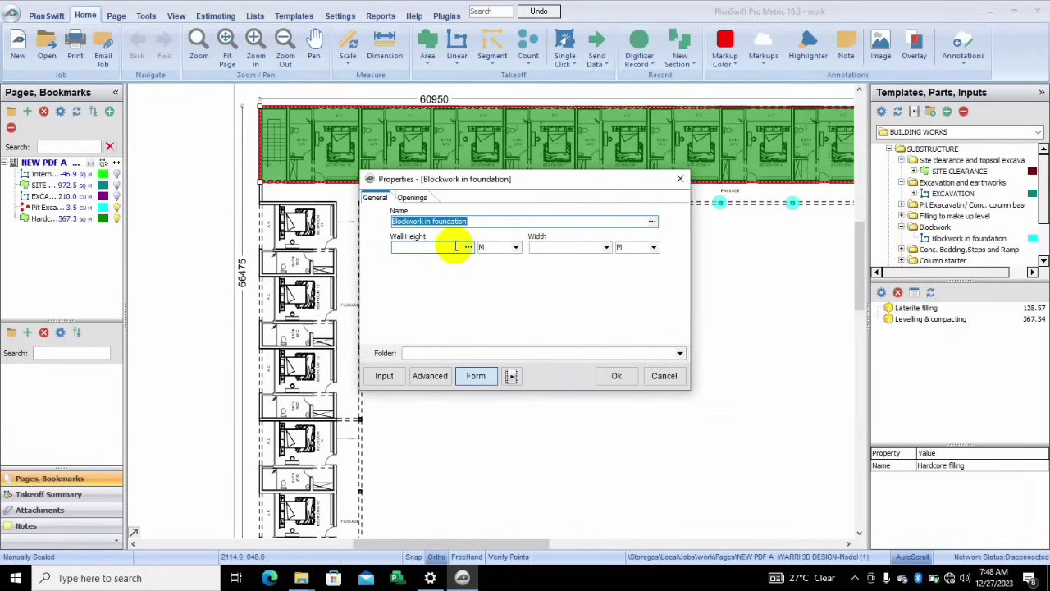
click(455, 246)
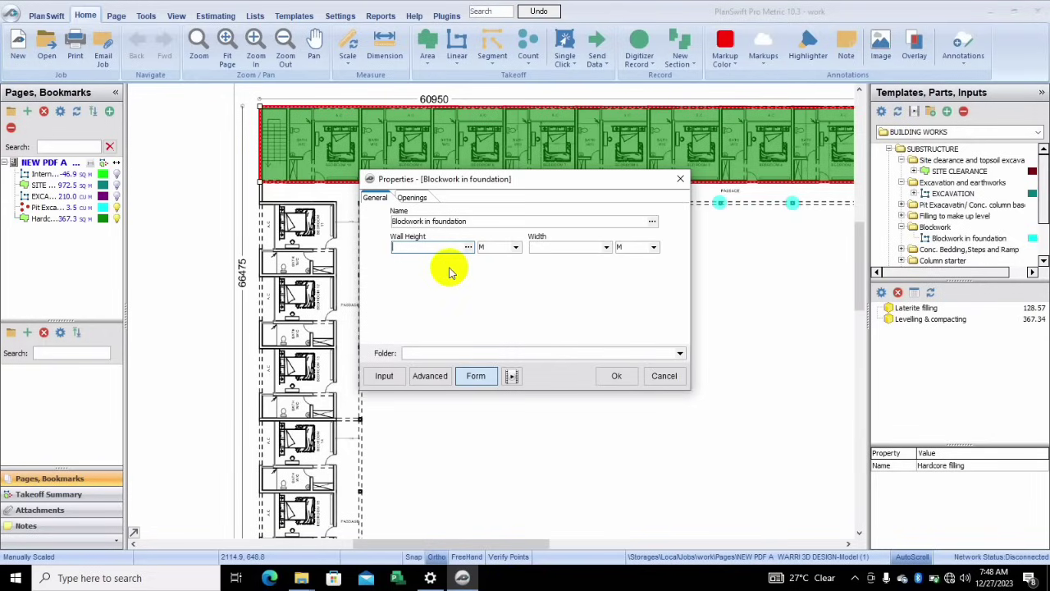
text(1.2)
click(558, 249)
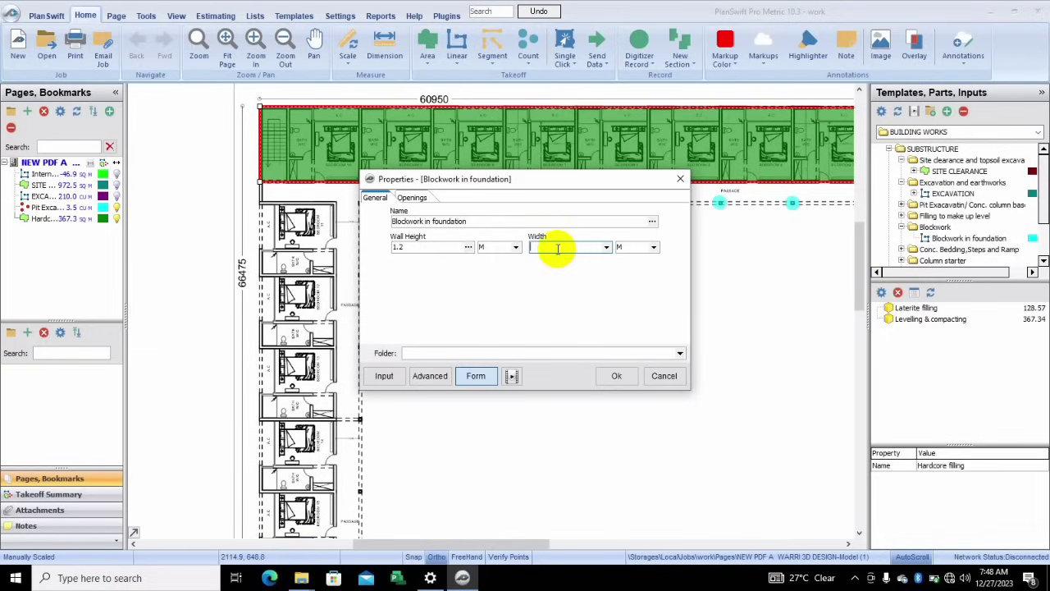
click(605, 247)
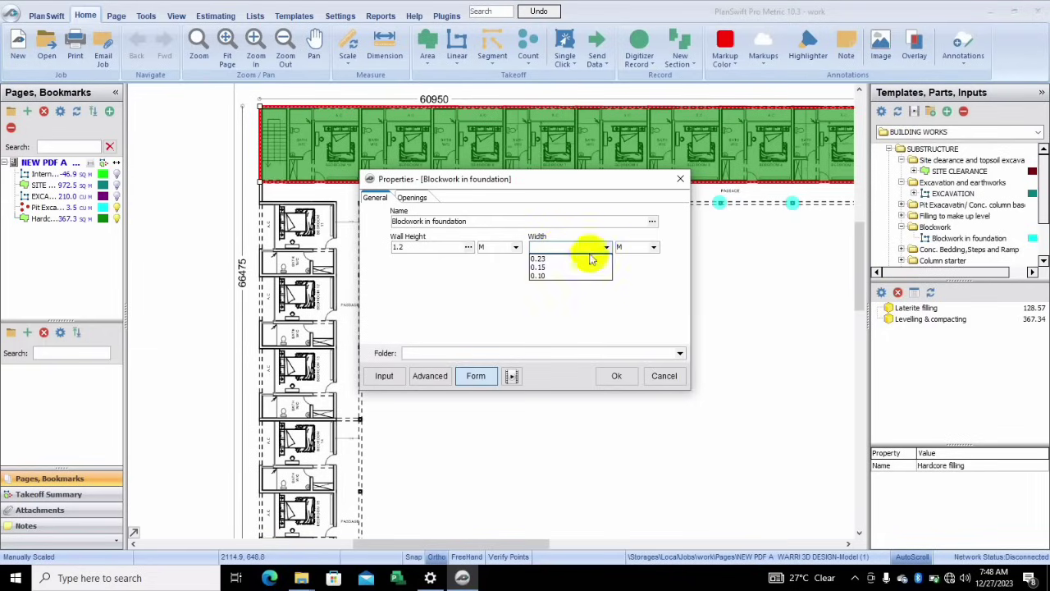
click(586, 259)
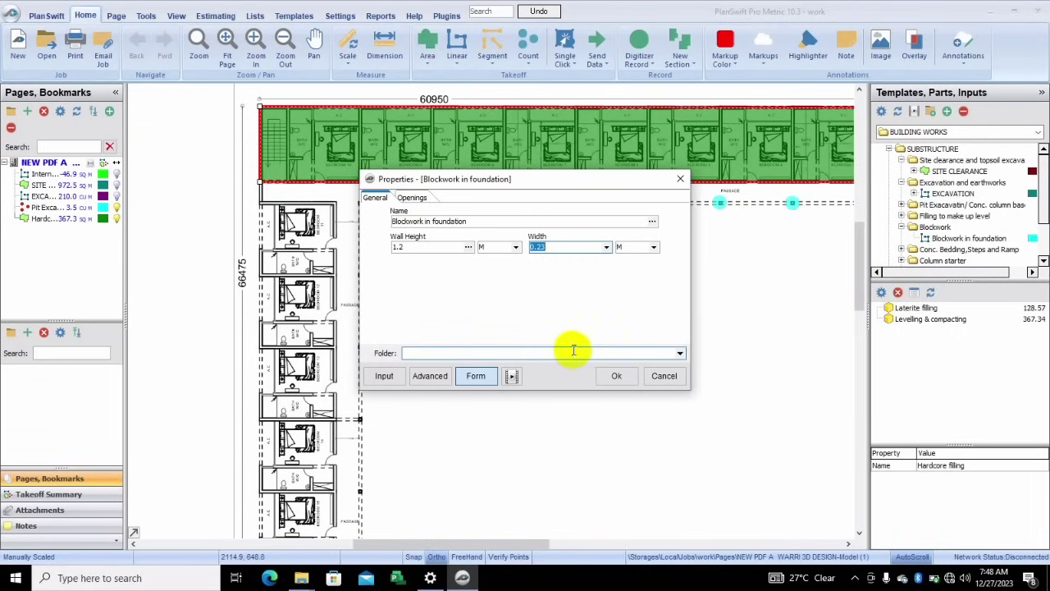
click(383, 376)
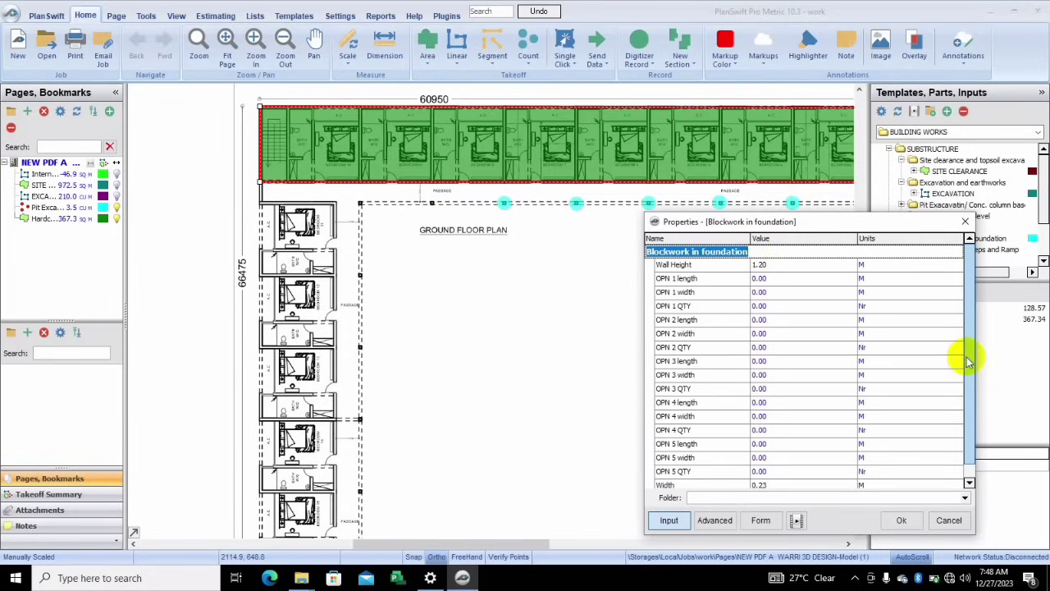
drag(963, 356, 968, 397)
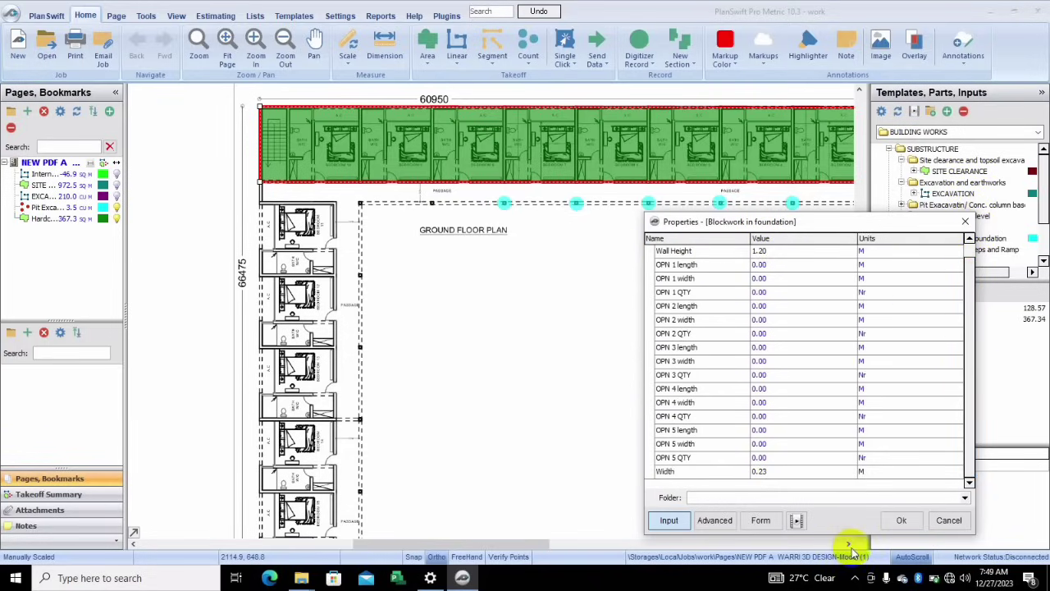
click(902, 520)
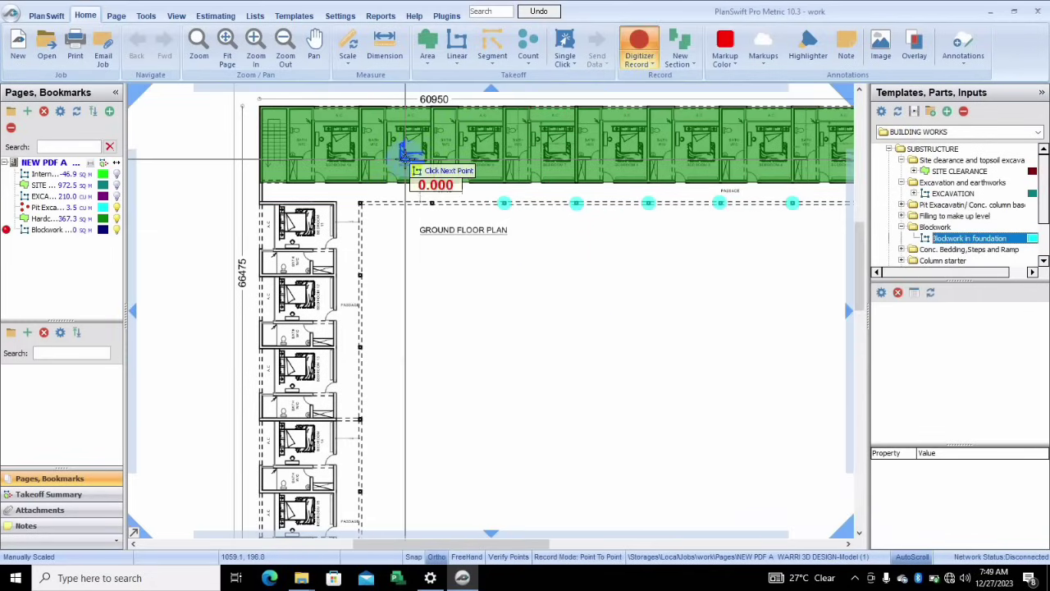
Hide the Hardcore filling and column base pit markings on the plan.
click(118, 218)
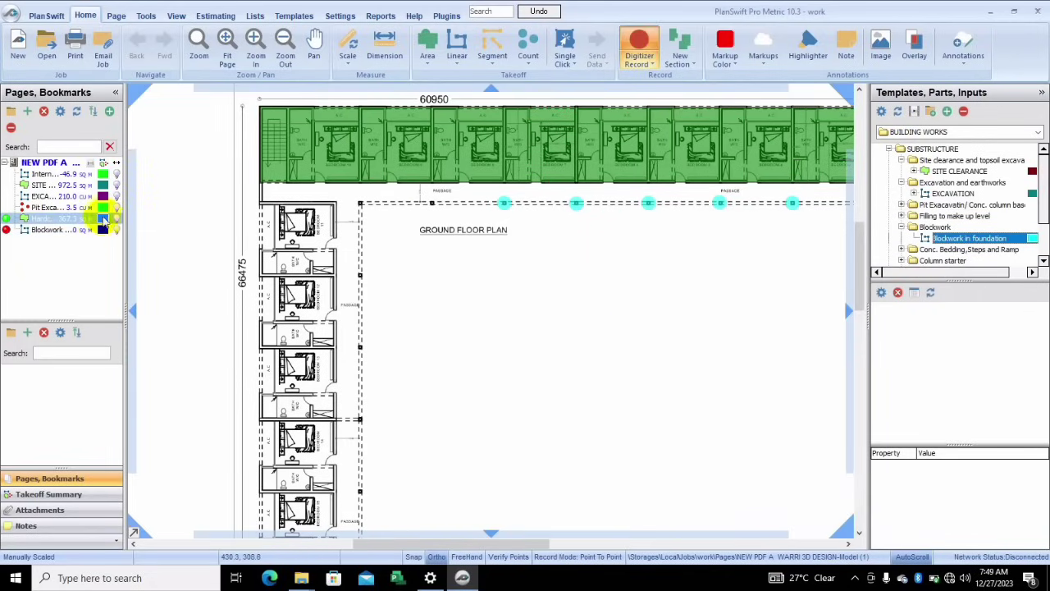
click(117, 218)
click(117, 207)
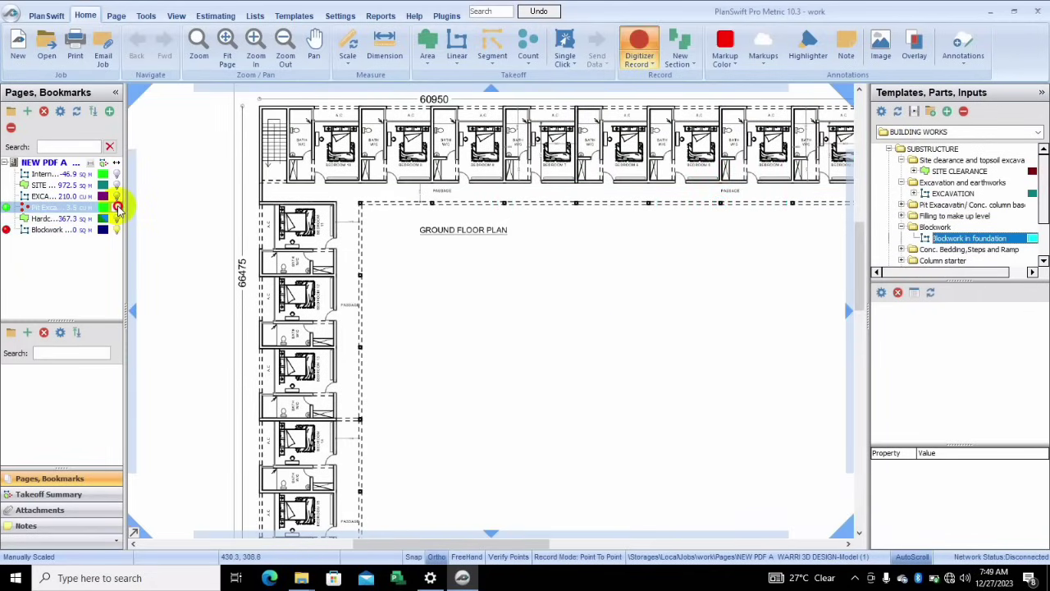
Trace foundation blockwork around the top wing's walls, totalling 143.4.
click(259, 107)
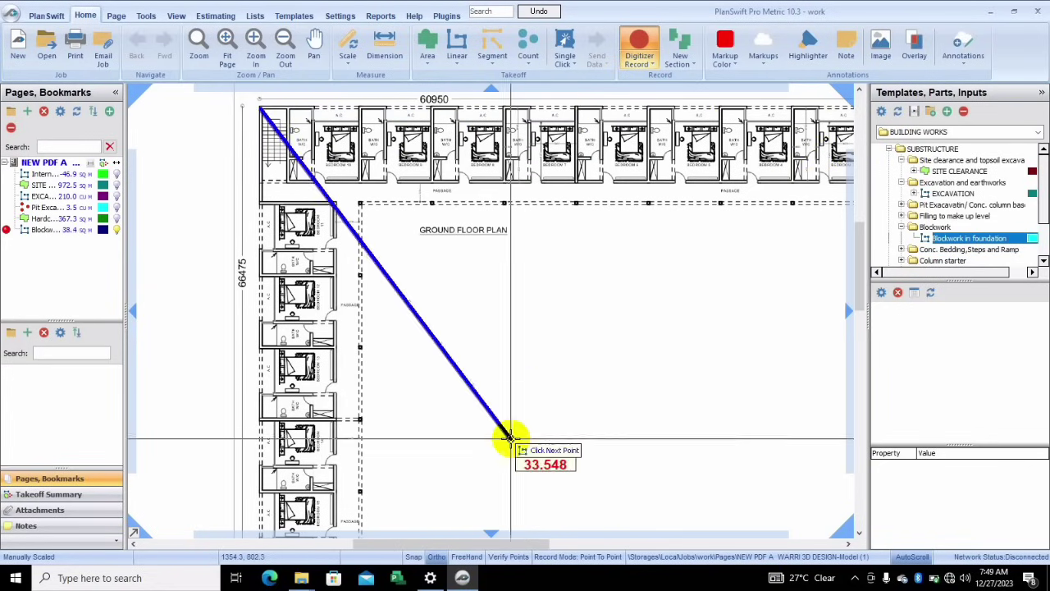
drag(484, 545, 539, 544)
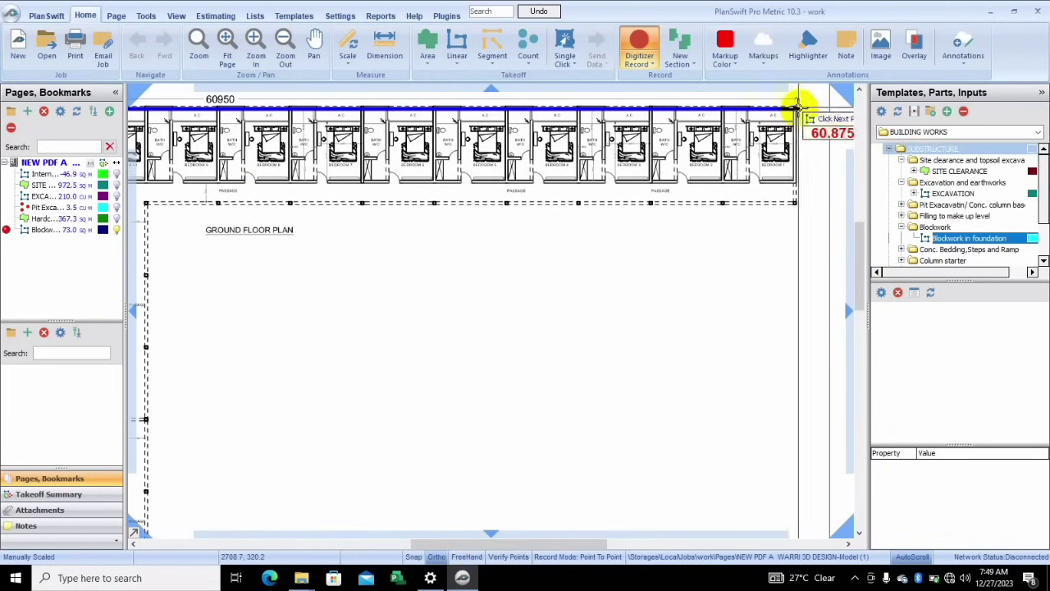
click(794, 108)
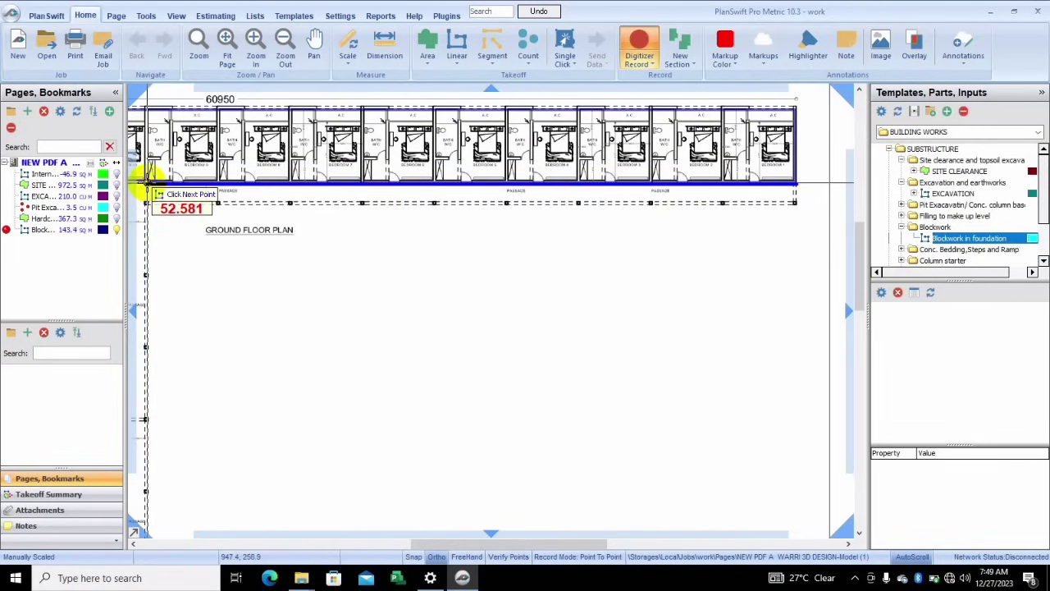
click(146, 183)
key(Escape)
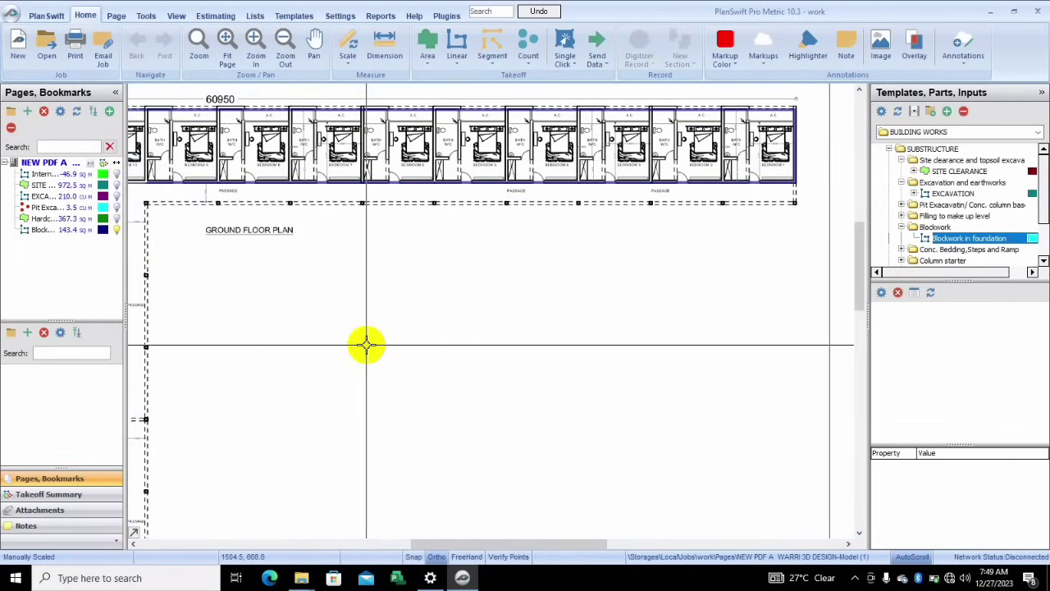
Check the Blockwork in foundation properties, then switch Templates to the Conc. Bedding, Steps and Ramp group.
click(35, 230)
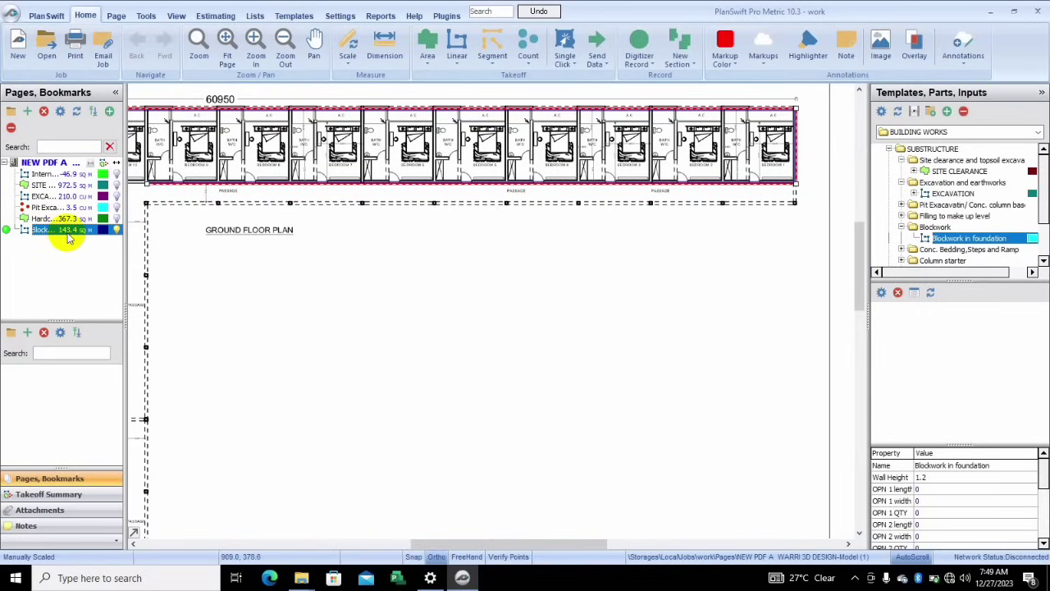
click(903, 226)
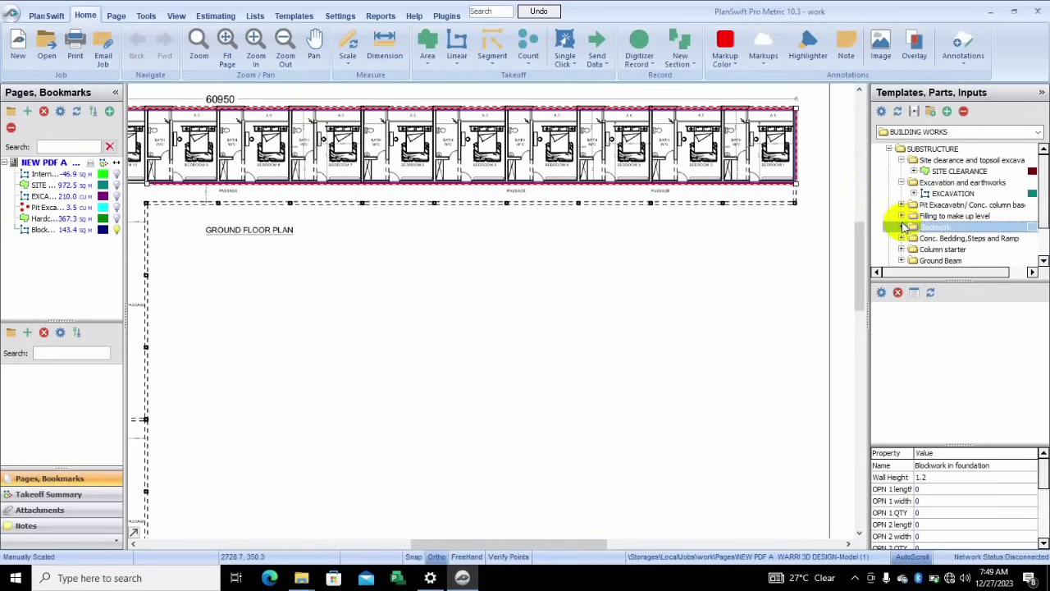
click(901, 238)
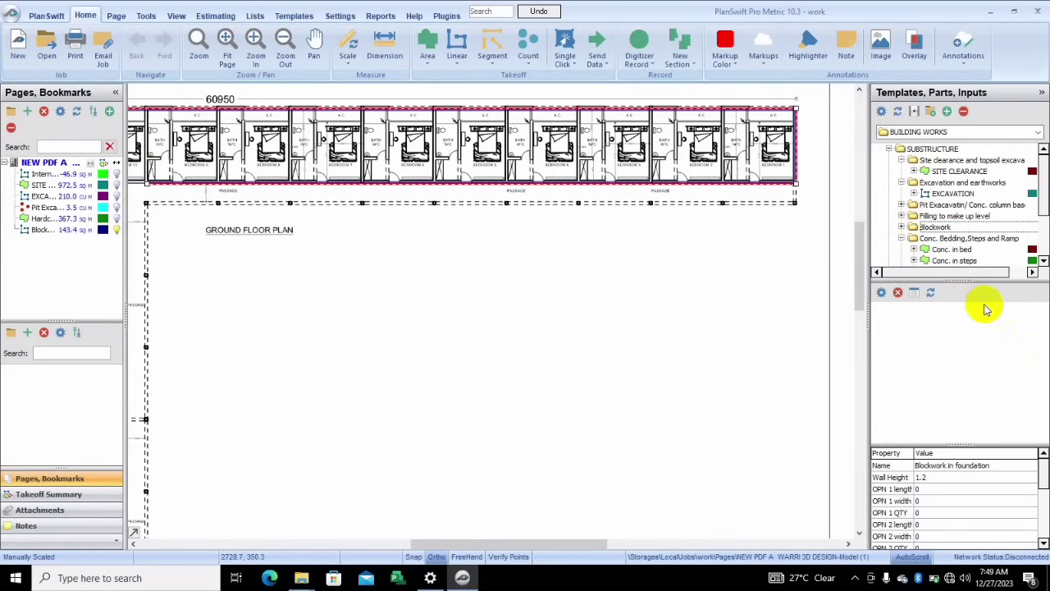
drag(918, 251, 897, 231)
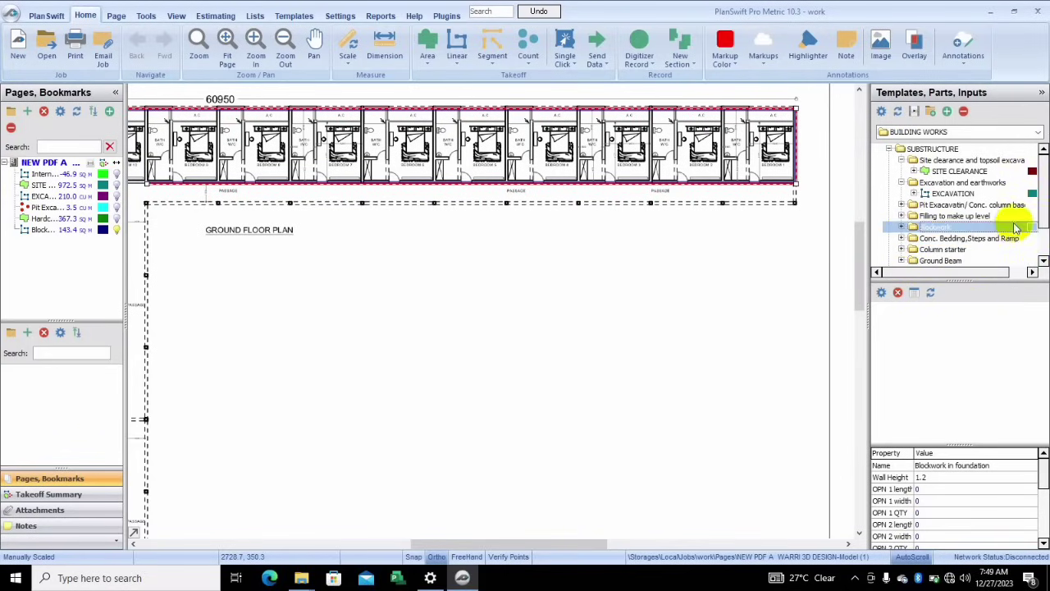
drag(1045, 207, 1045, 221)
click(944, 215)
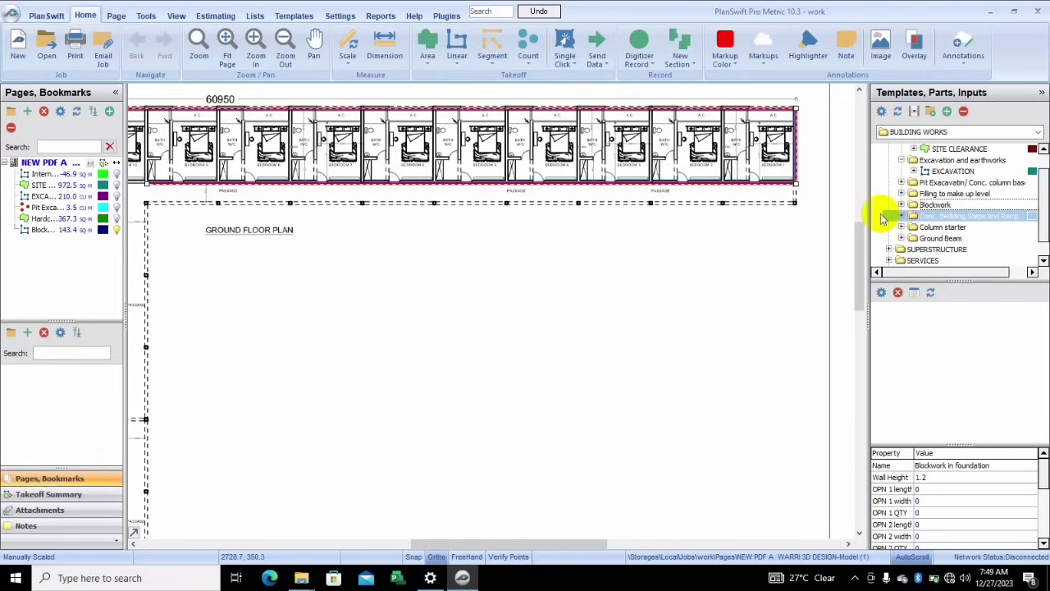